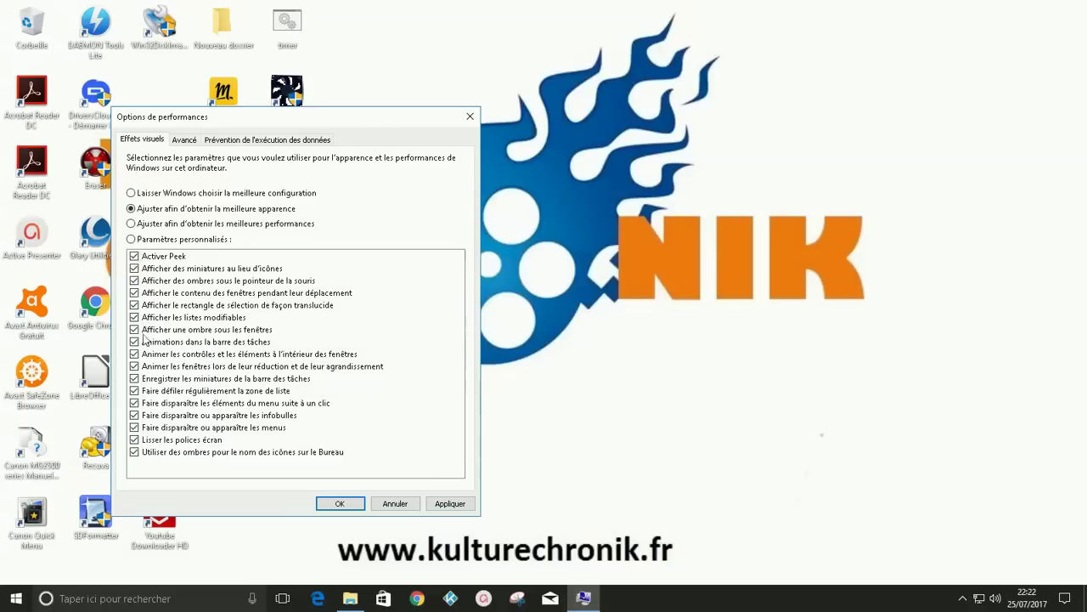
Adjust the visual effects for best performance, set automatic paging file management for all drives, and apply the performance options
click(131, 224)
click(187, 143)
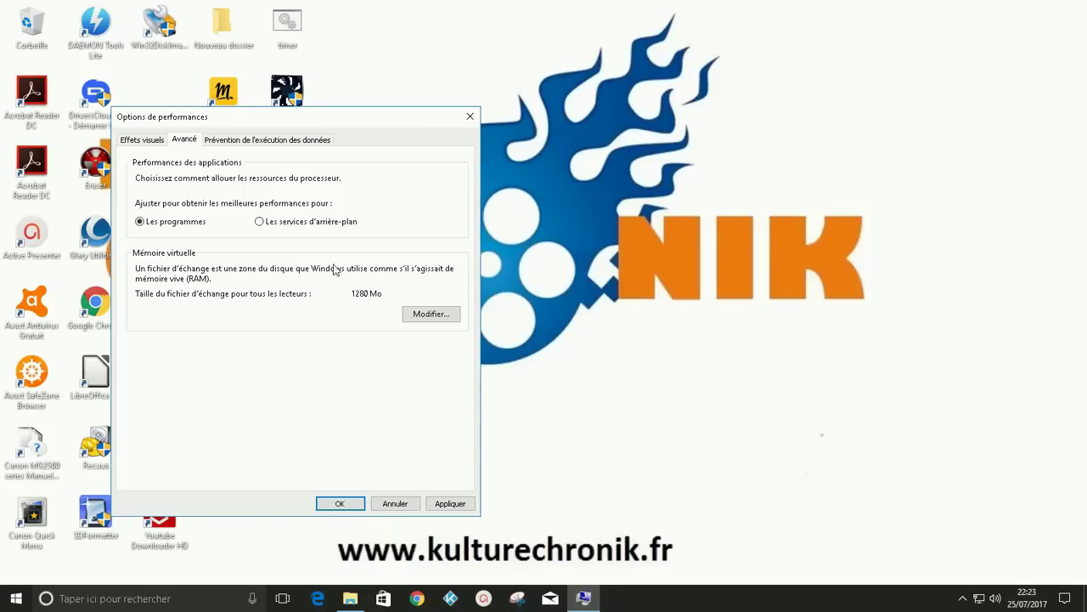
click(437, 318)
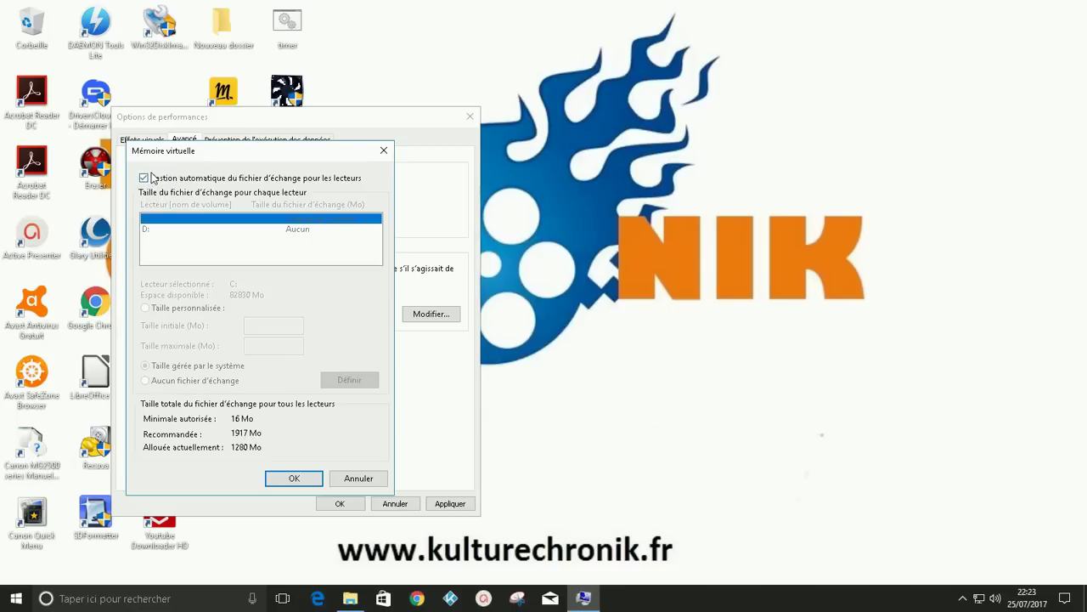
click(294, 479)
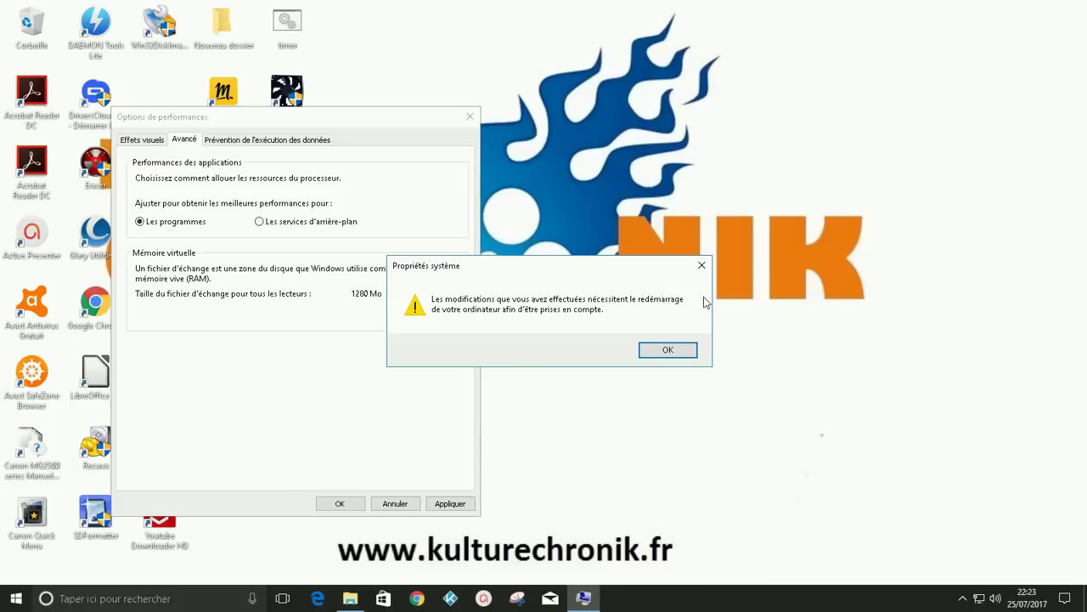
click(667, 350)
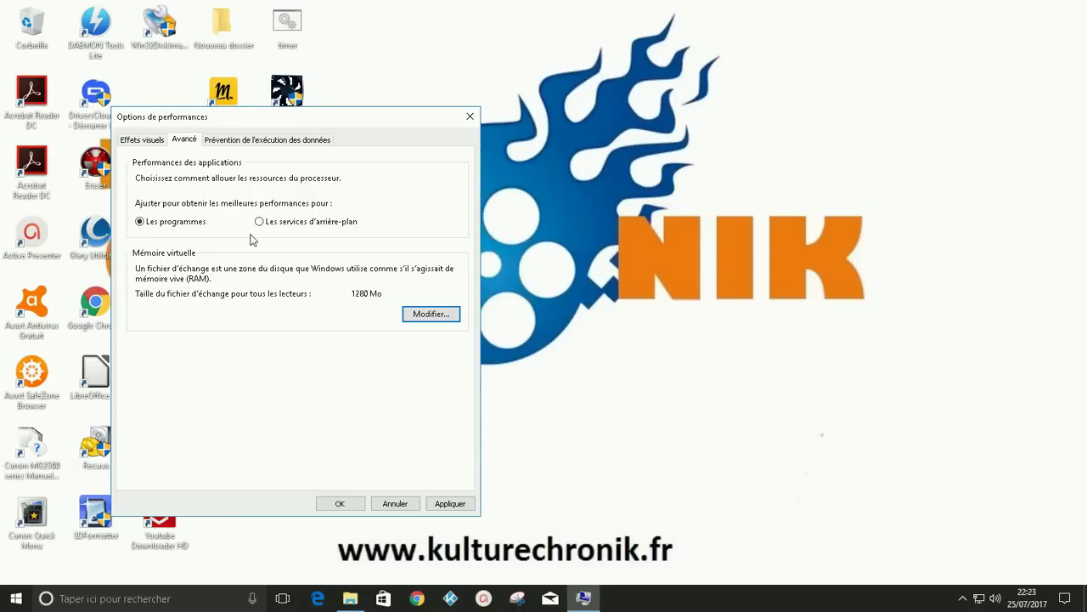
click(455, 507)
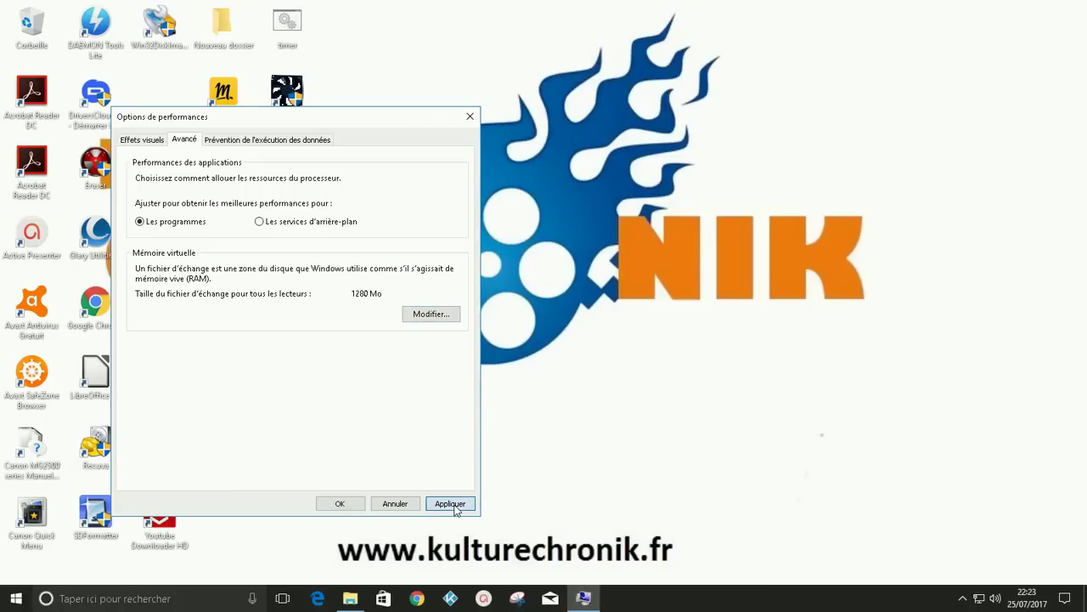
click(345, 506)
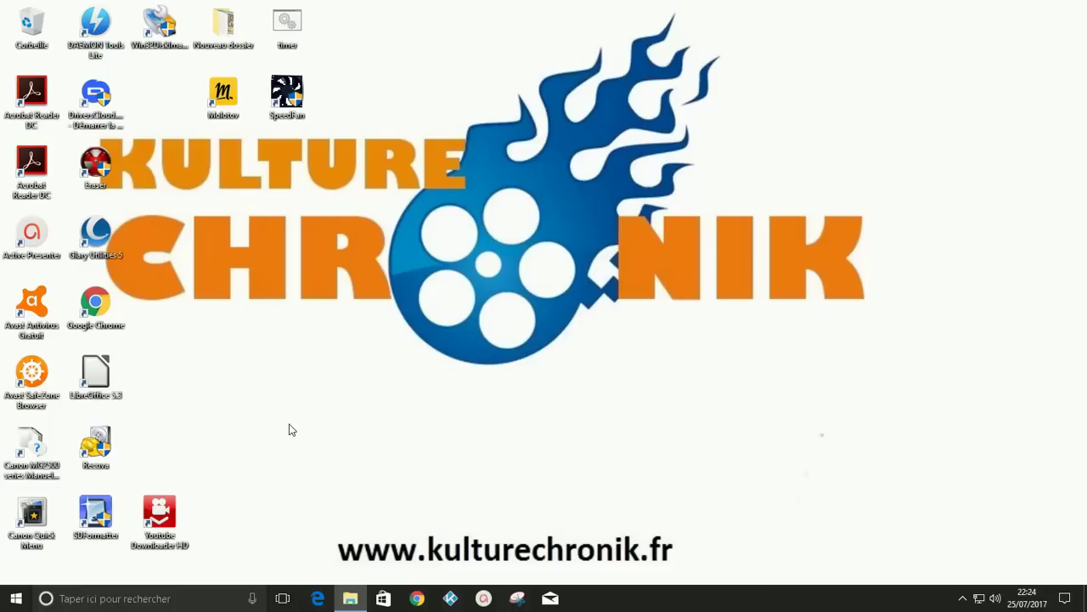
Open the Applications et fonctionnalités page in Windows Settings
click(15, 598)
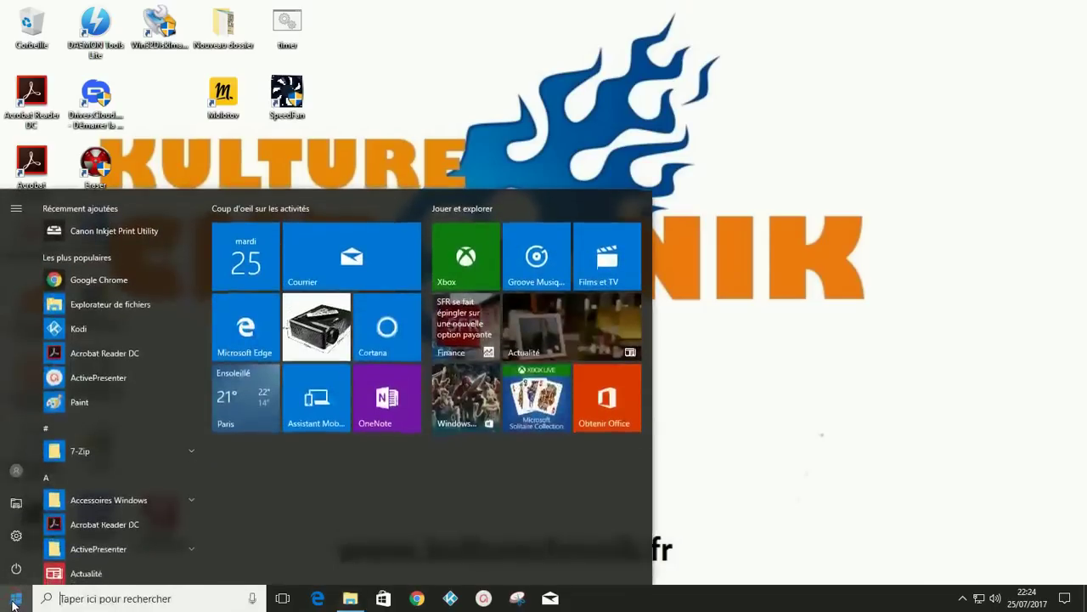
click(16, 536)
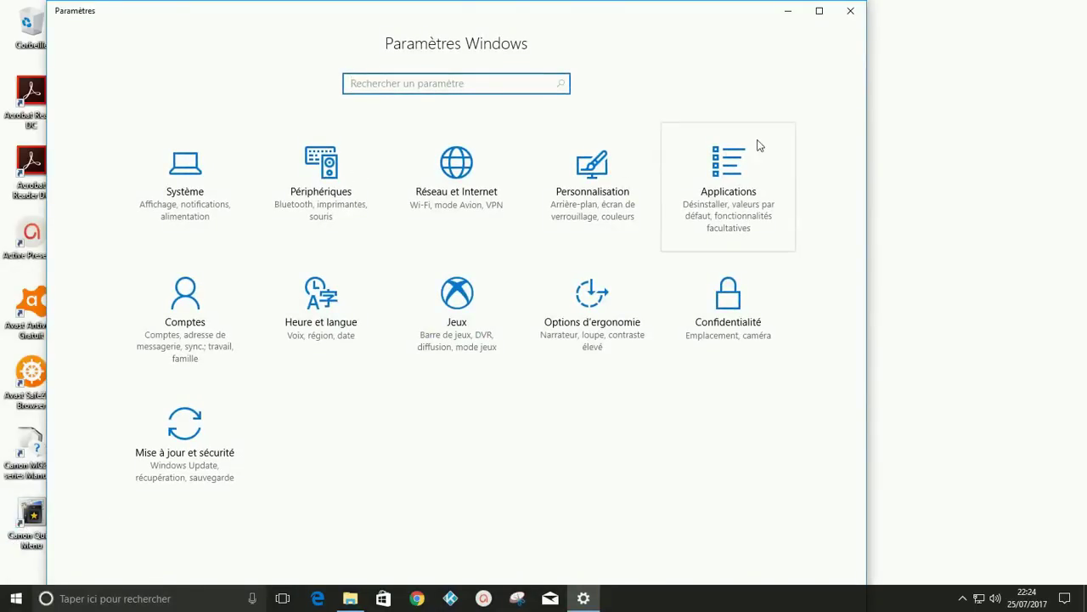
click(732, 198)
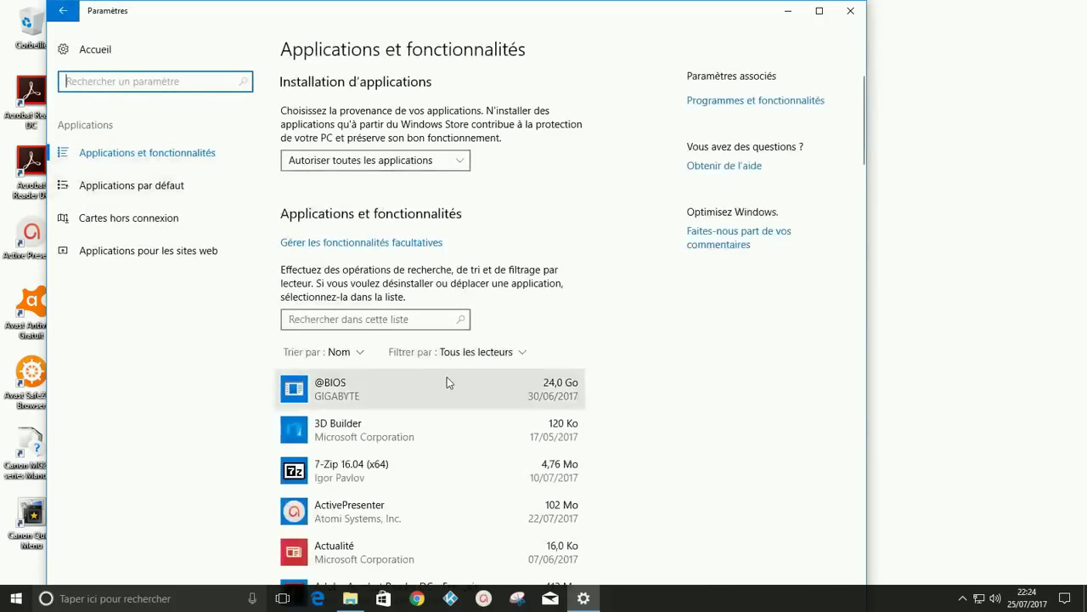
Look through the full list of installed applications to find ones that are not needed
scroll(447, 383, down, 2)
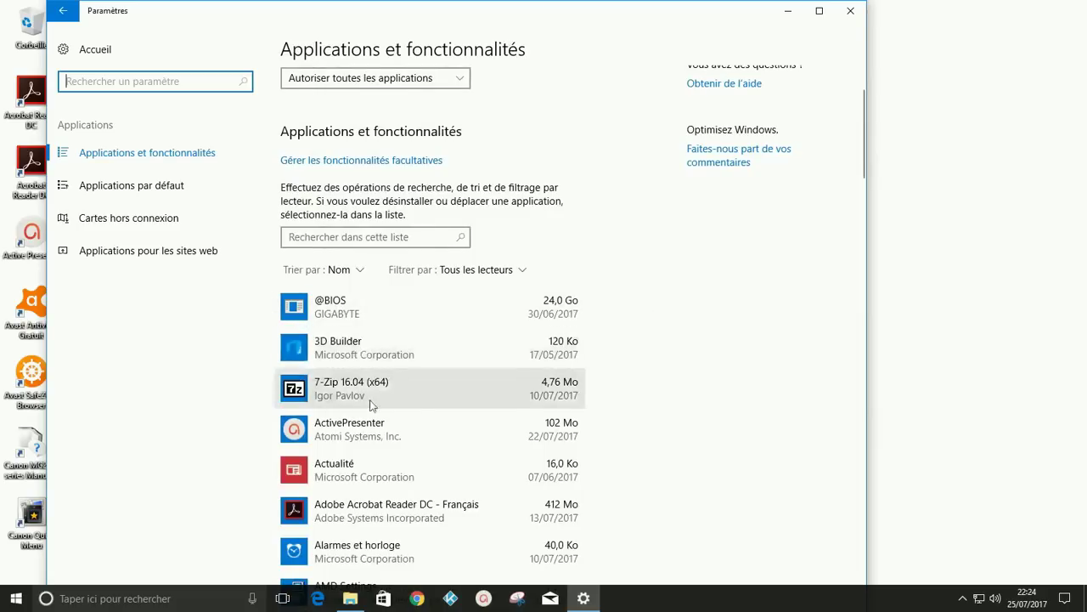
scroll(344, 436, down, 5)
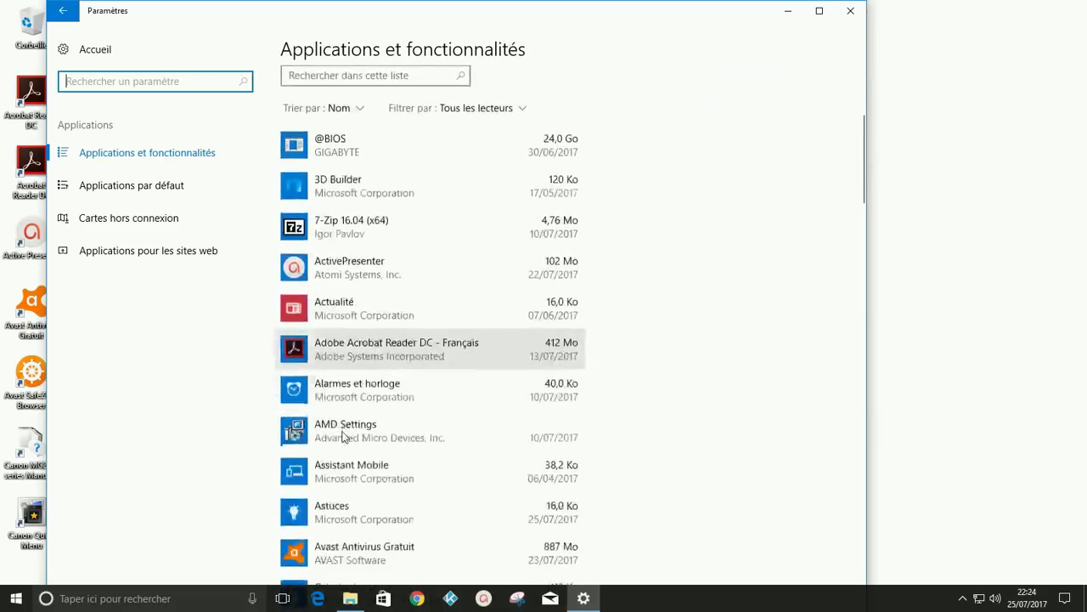
scroll(344, 436, down, 20)
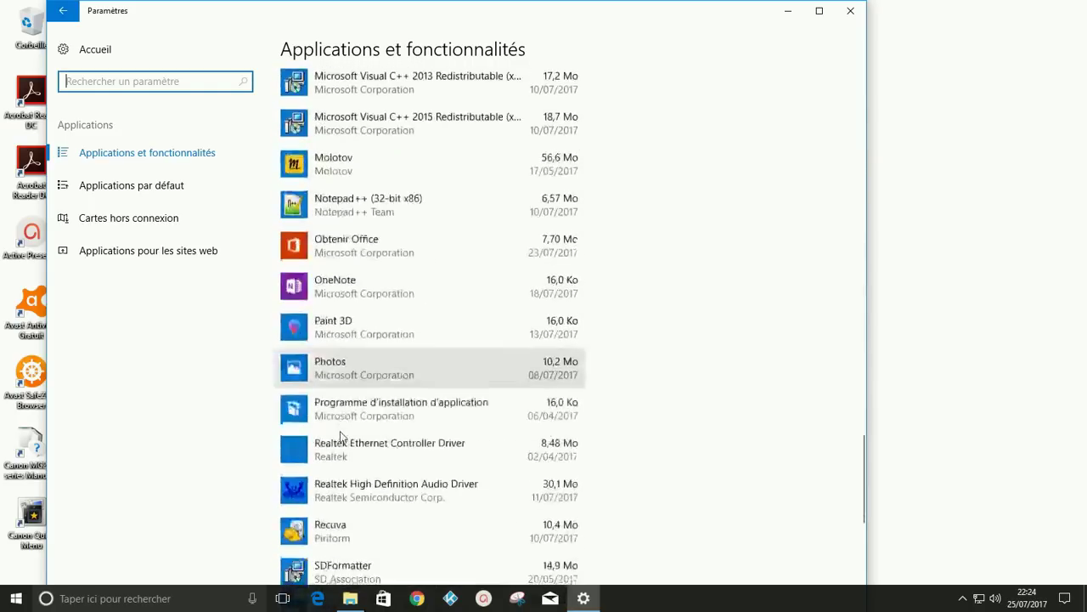
scroll(344, 436, down, 1)
scroll(344, 436, up, 12)
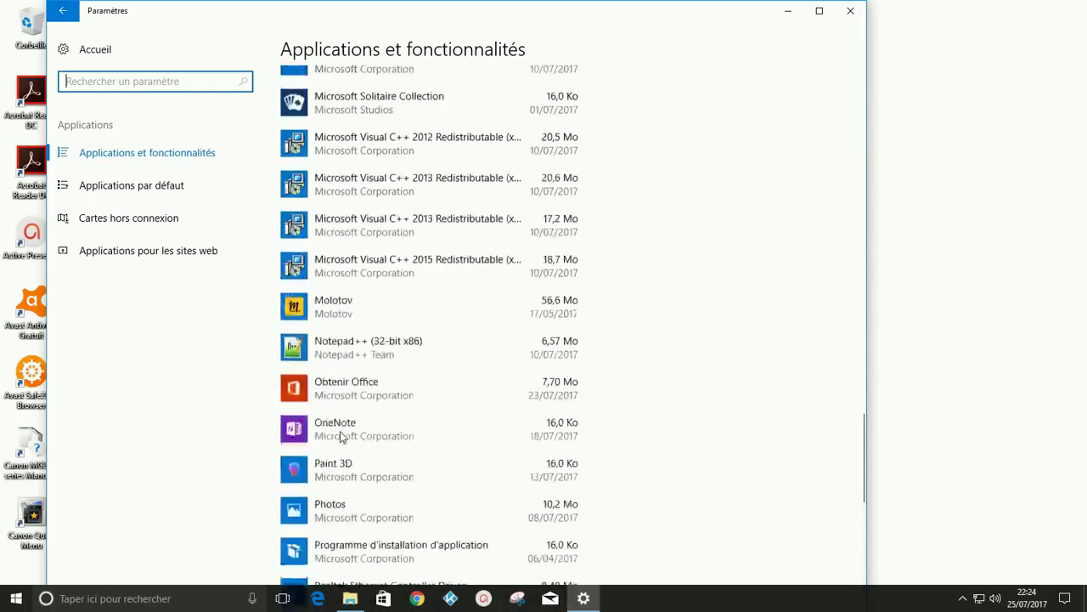
scroll(341, 435, up, 15)
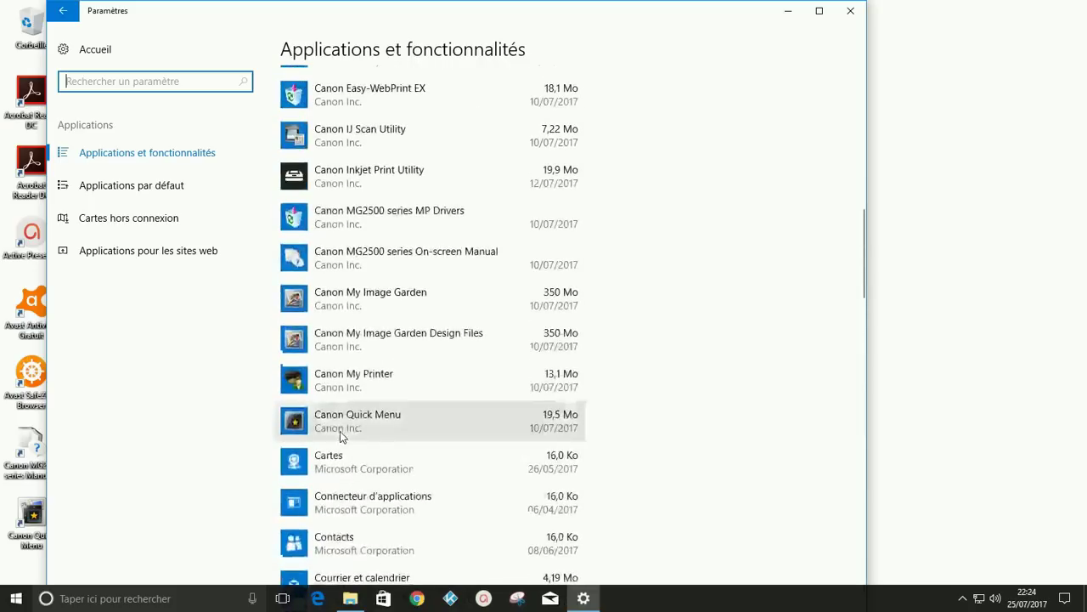
scroll(340, 436, up, 10)
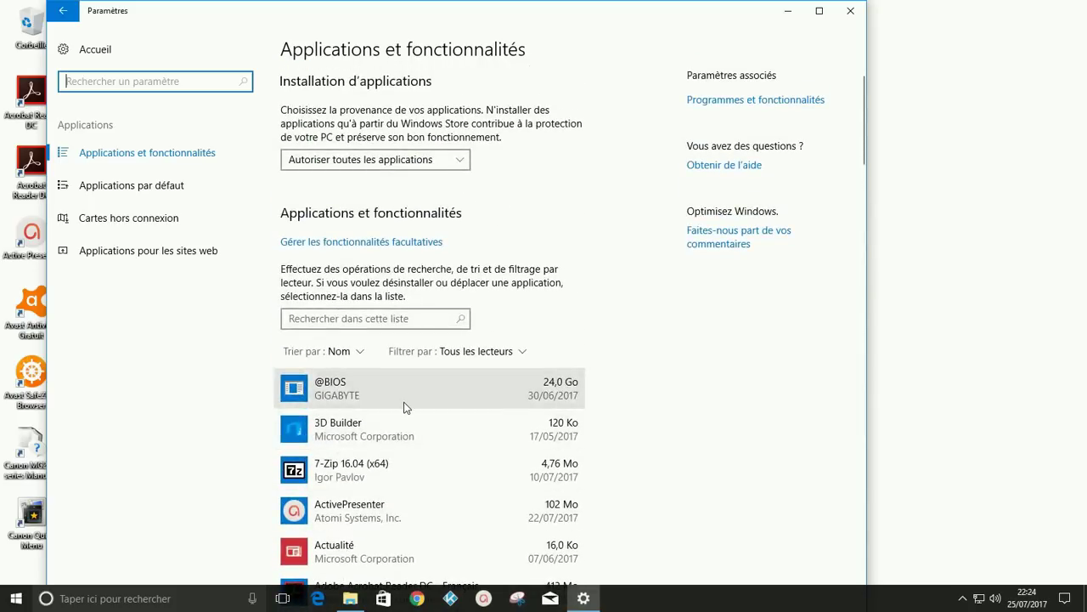
Uninstall Microsoft OneDrive from the list of installed applications and confirm its removal
scroll(391, 427, down, 2)
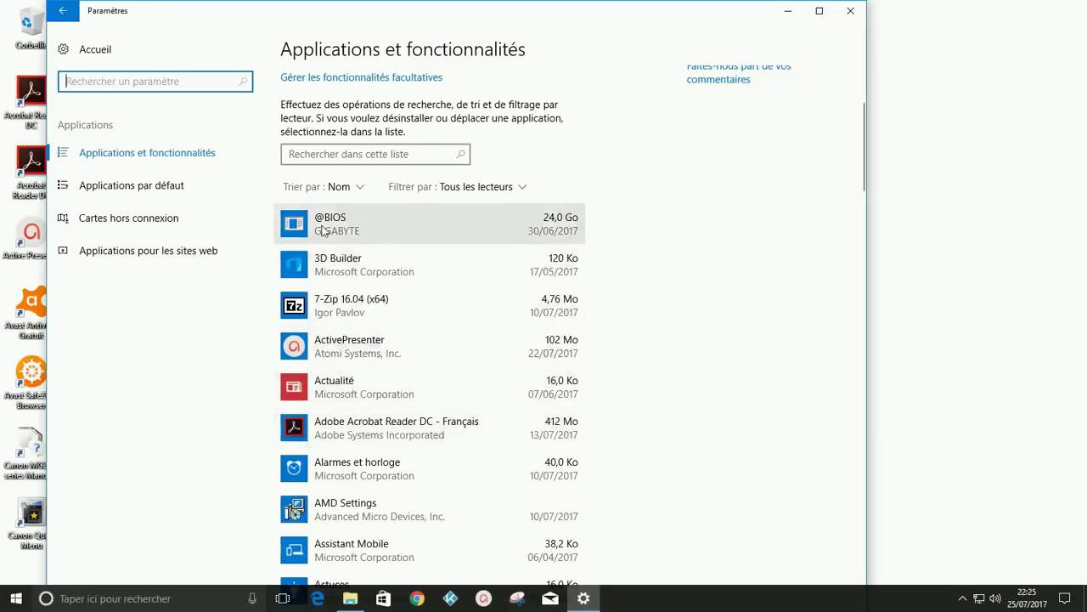
scroll(382, 391, down, 2)
scroll(382, 391, down, 3)
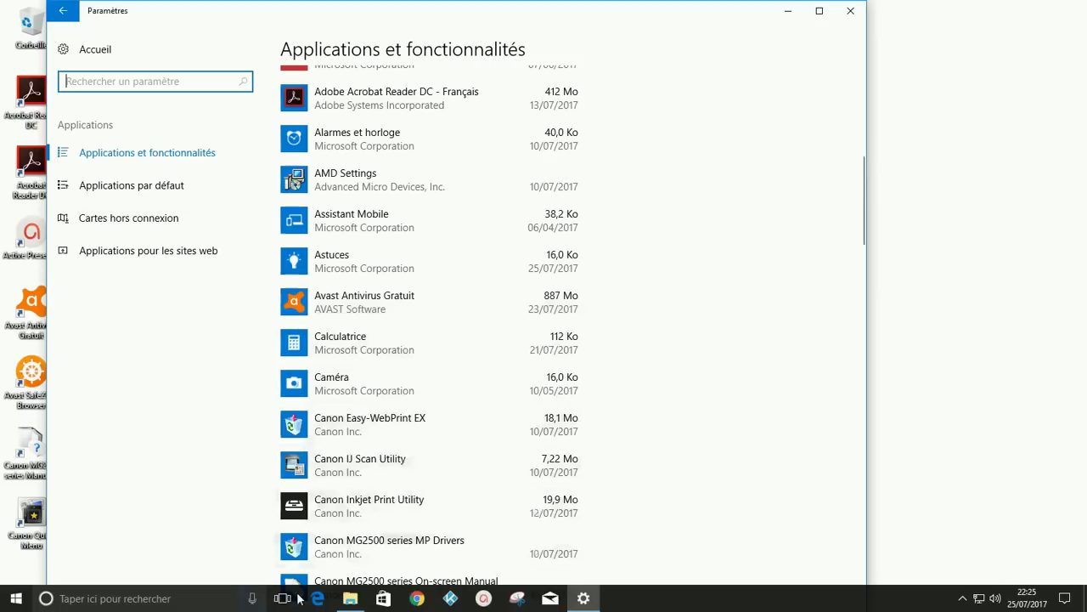
scroll(399, 432, down, 6)
scroll(397, 434, down, 8)
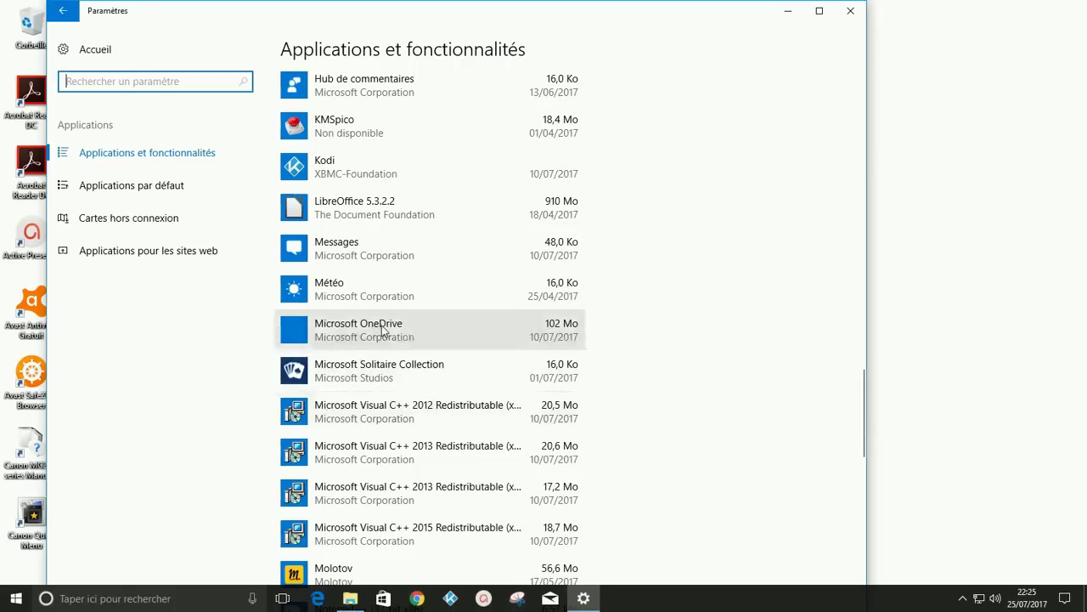
click(382, 329)
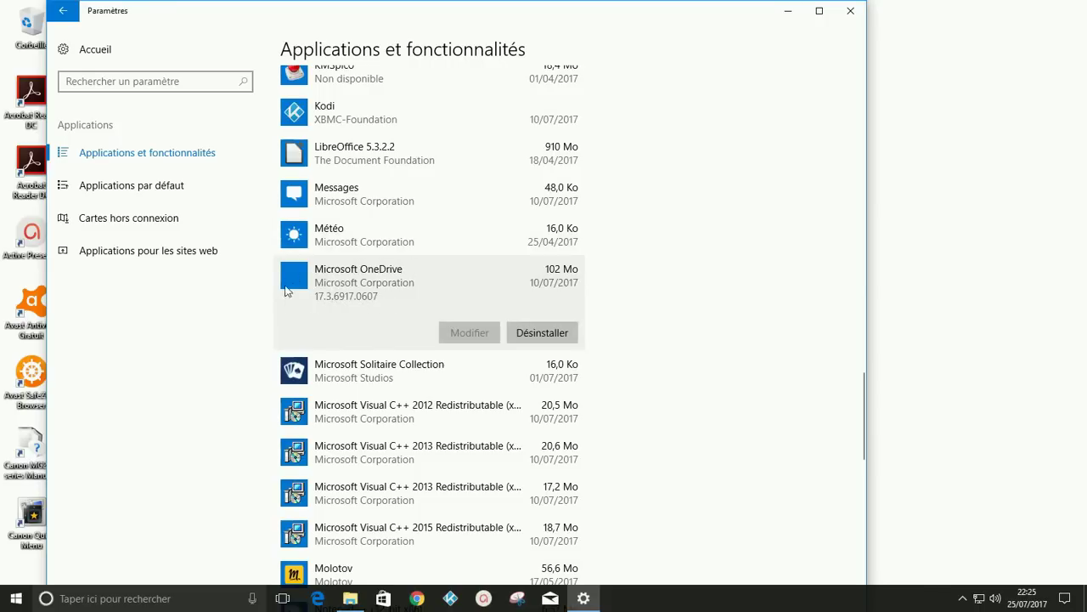
click(563, 334)
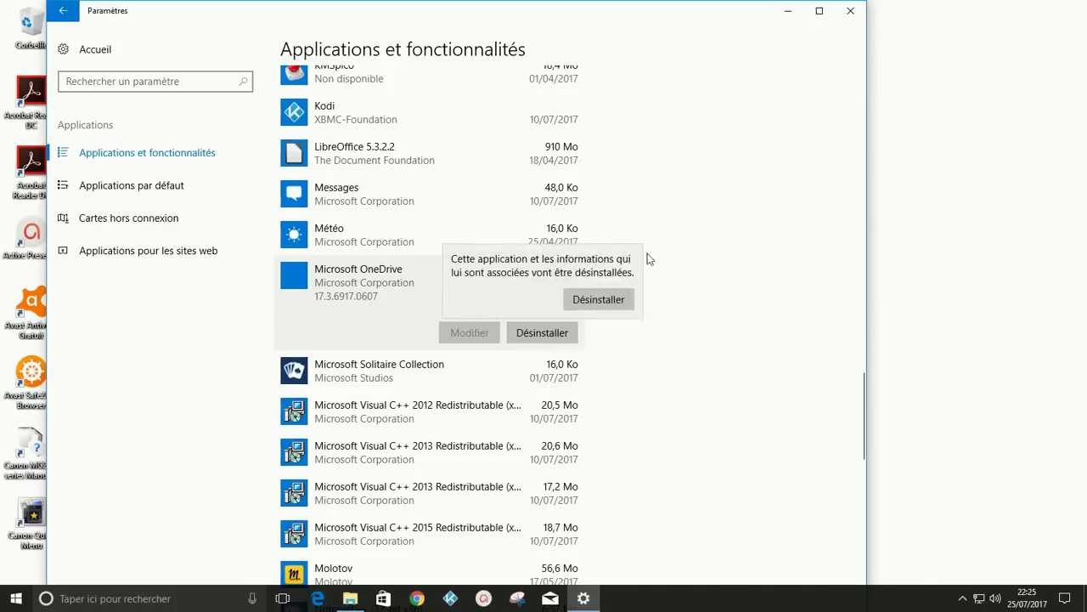
click(597, 302)
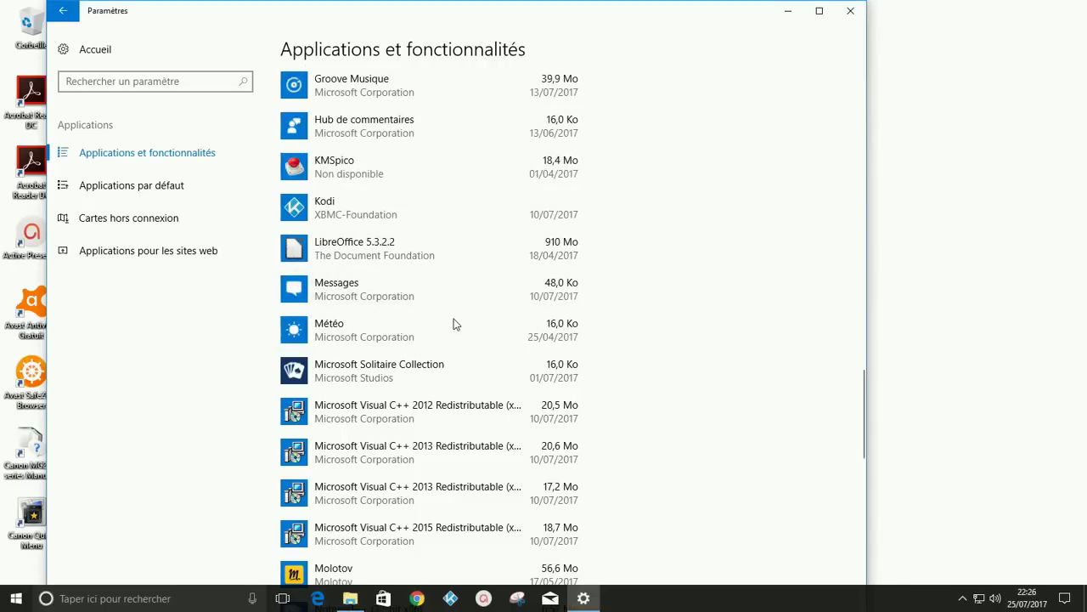
Review the remaining installed applications for other candidates to uninstall, and close Windows Settings
scroll(383, 330, down, 1)
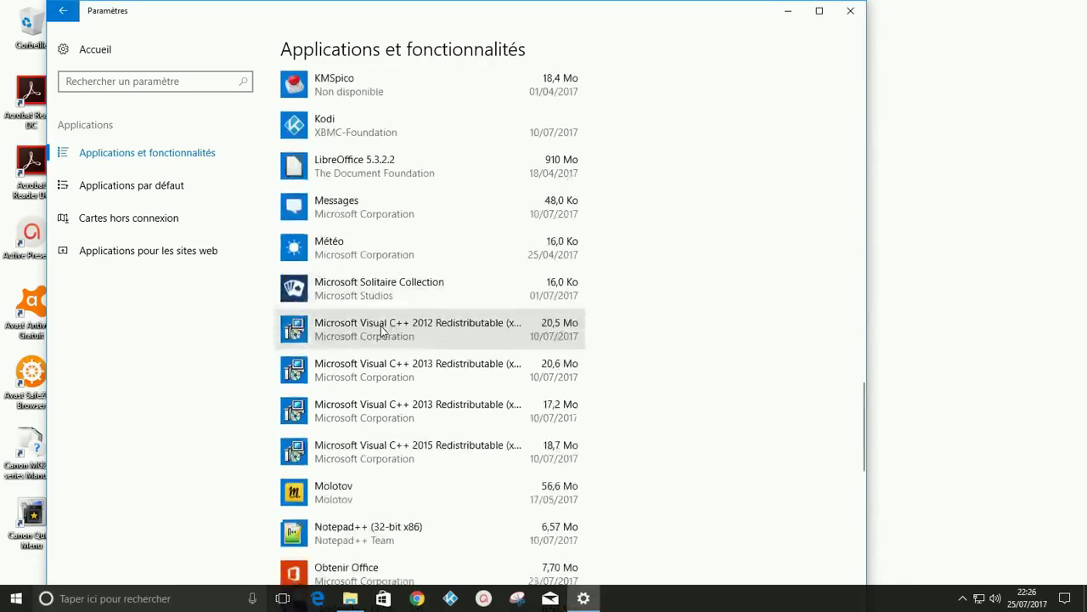
scroll(360, 435, up, 1)
scroll(360, 435, up, 5)
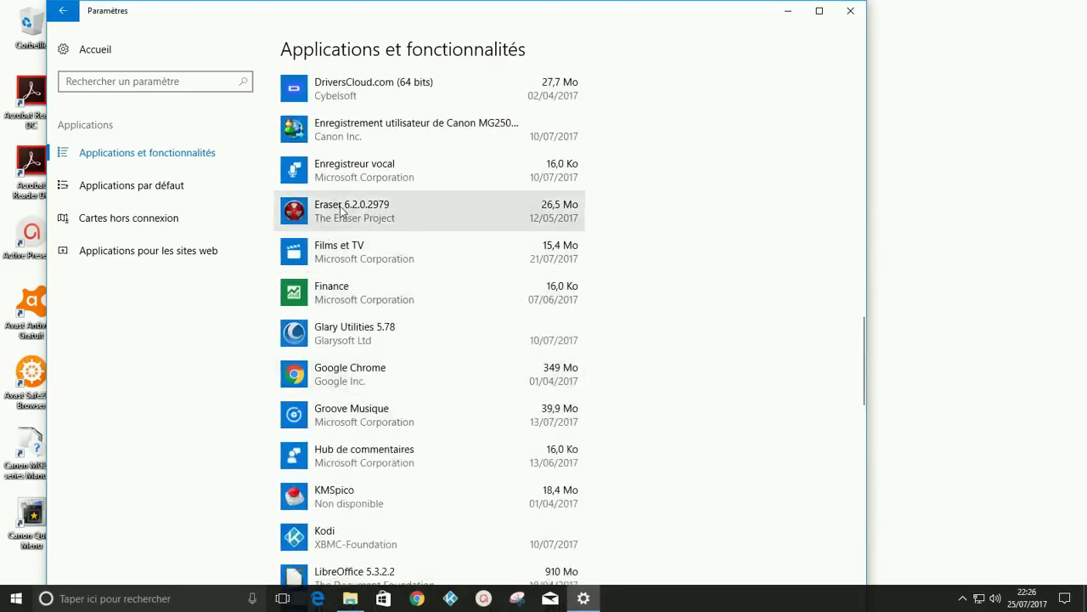
scroll(344, 216, up, 2)
scroll(344, 219, up, 10)
scroll(345, 223, up, 3)
scroll(344, 233, down, 6)
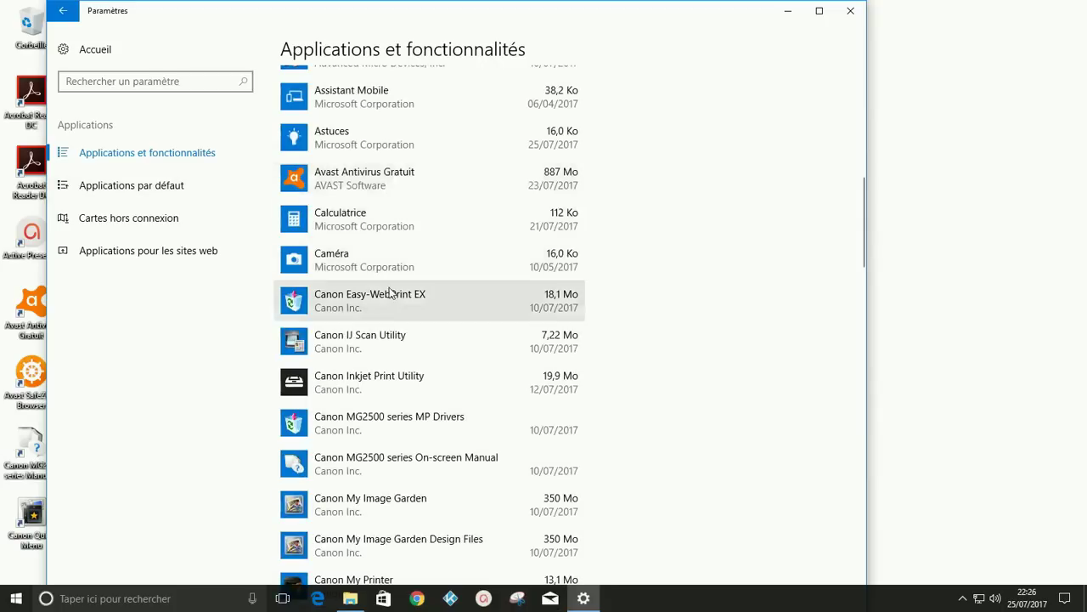
scroll(389, 293, up, 3)
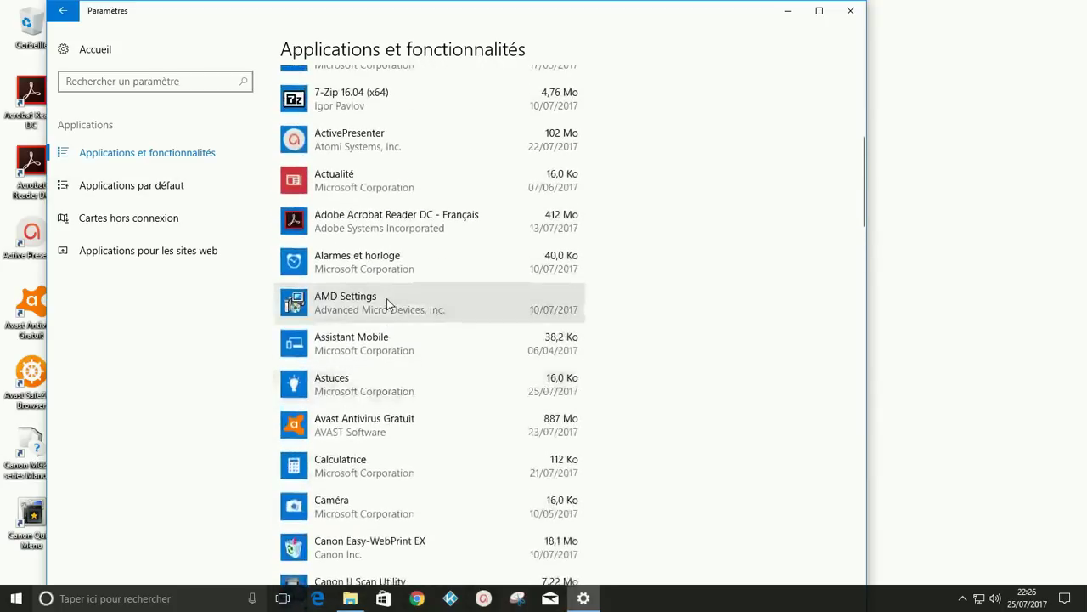
scroll(386, 299, up, 3)
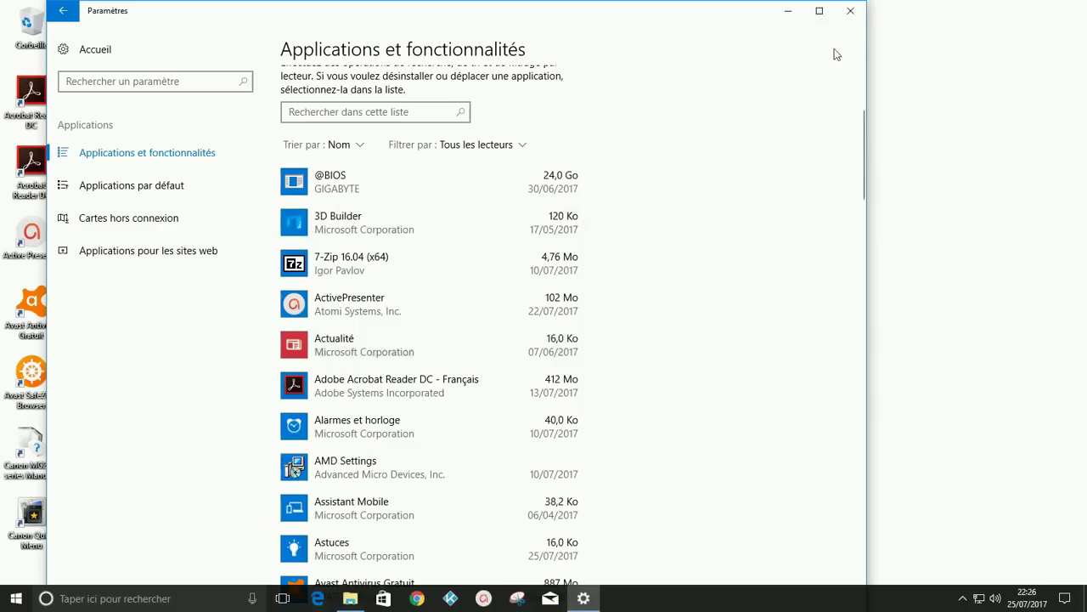
click(848, 12)
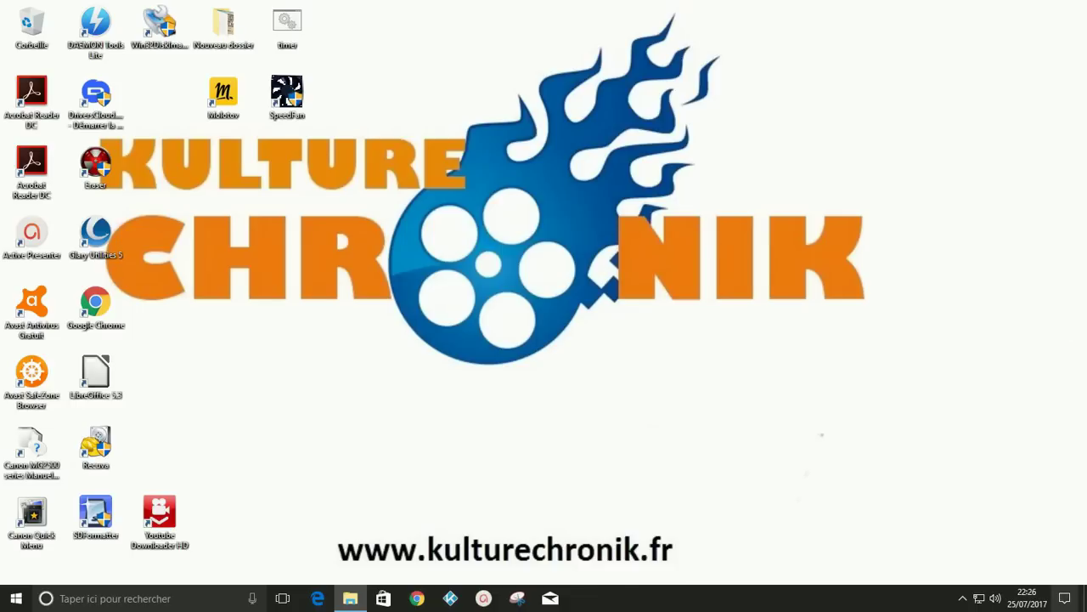
Open the Windows Task Manager in its detailed view and maximize its window
right_click(660, 607)
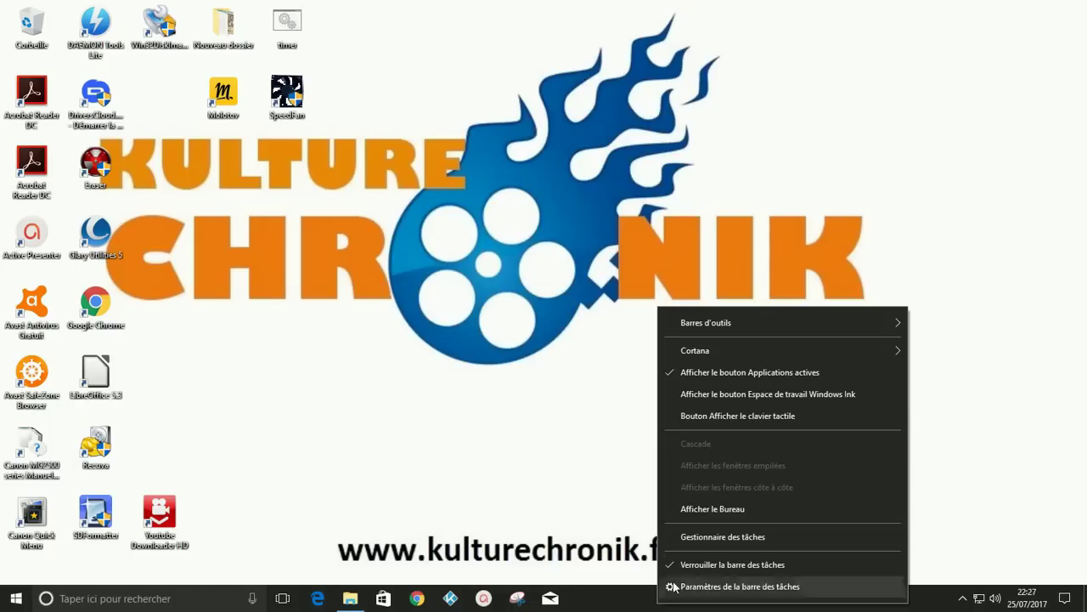
click(711, 536)
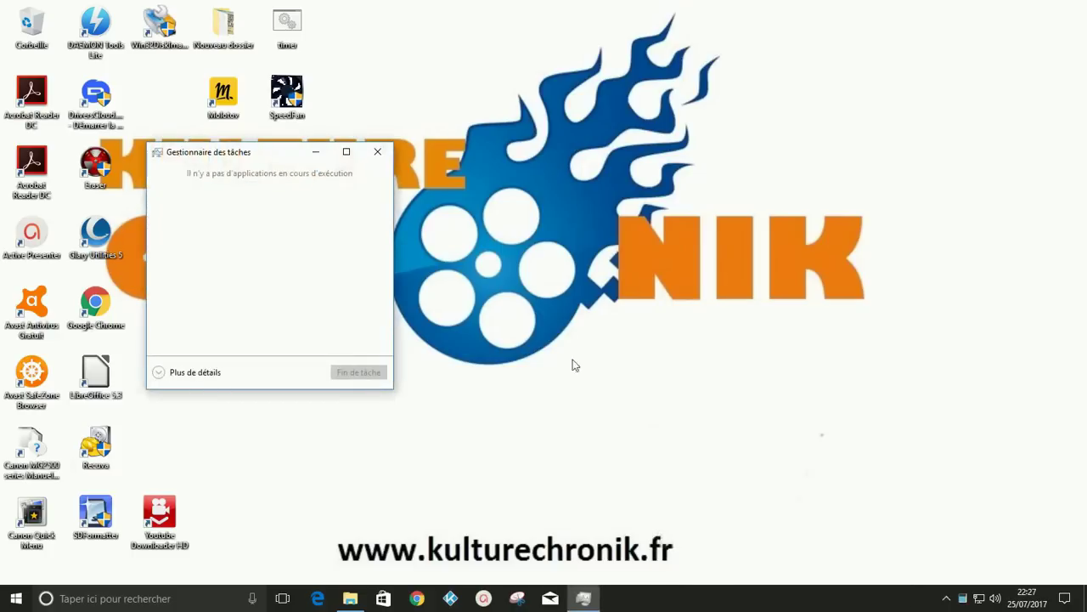
click(160, 374)
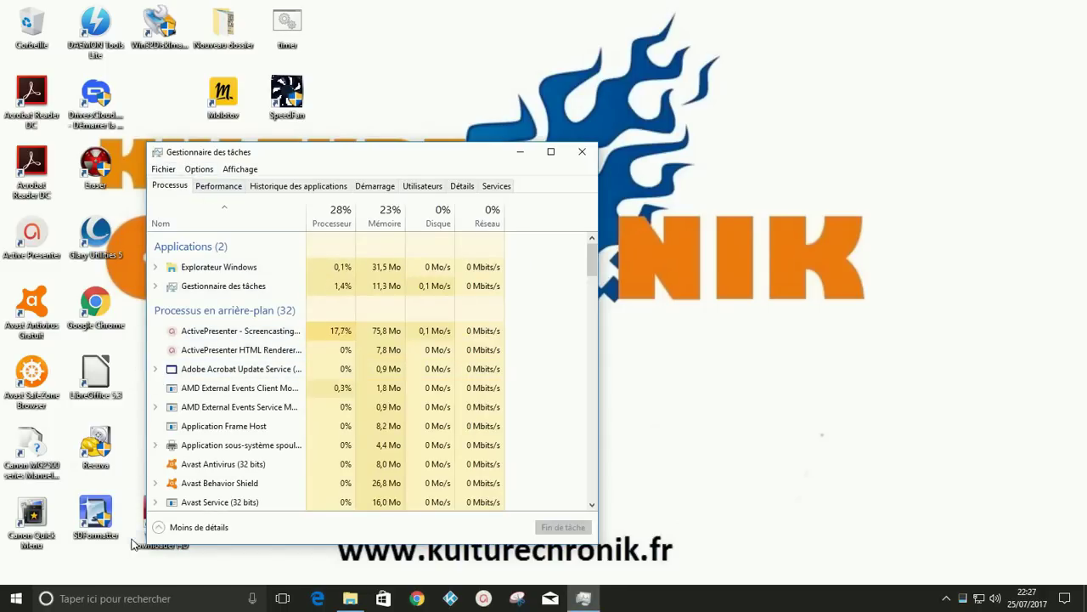
click(158, 528)
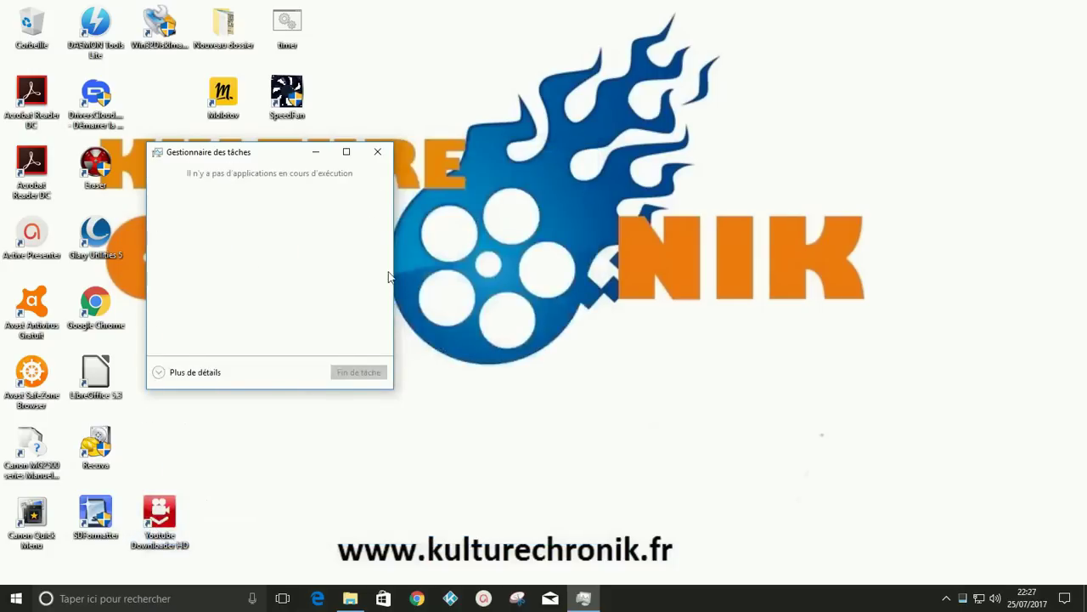
click(158, 373)
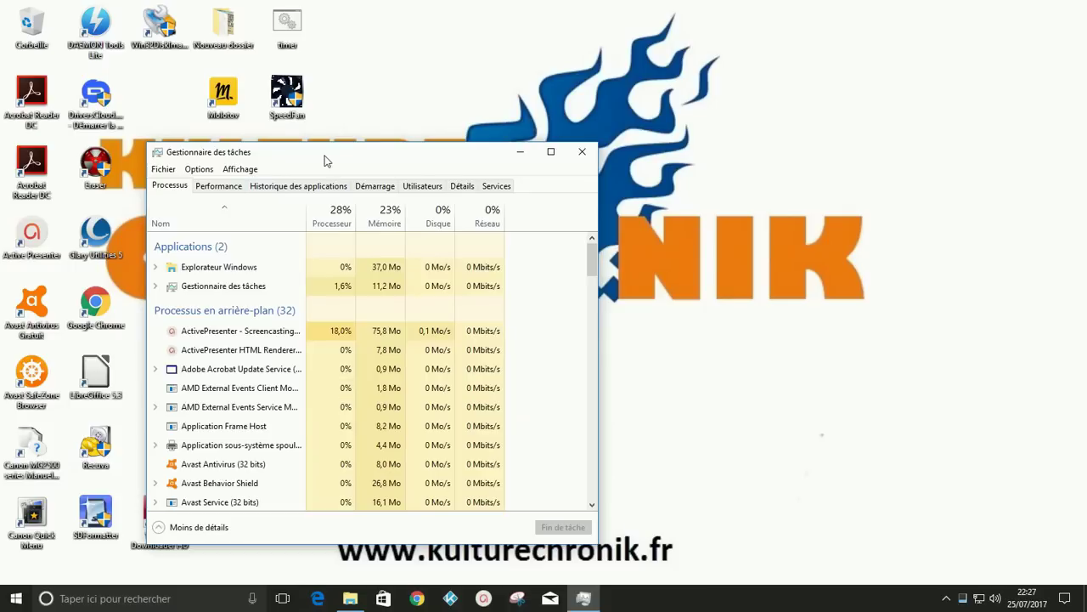
double_click(415, 158)
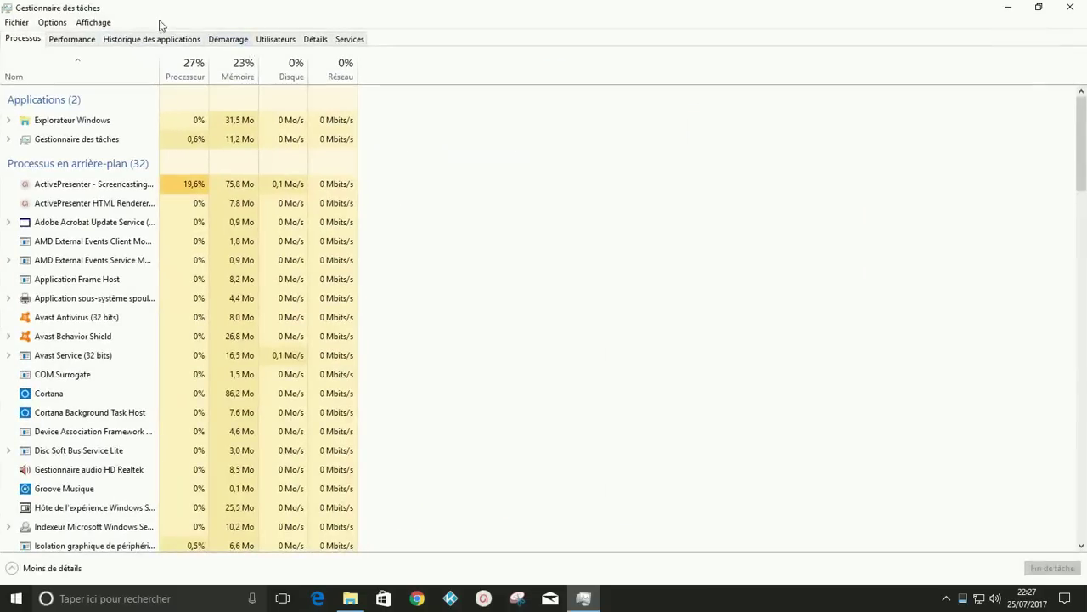
double_click(445, 16)
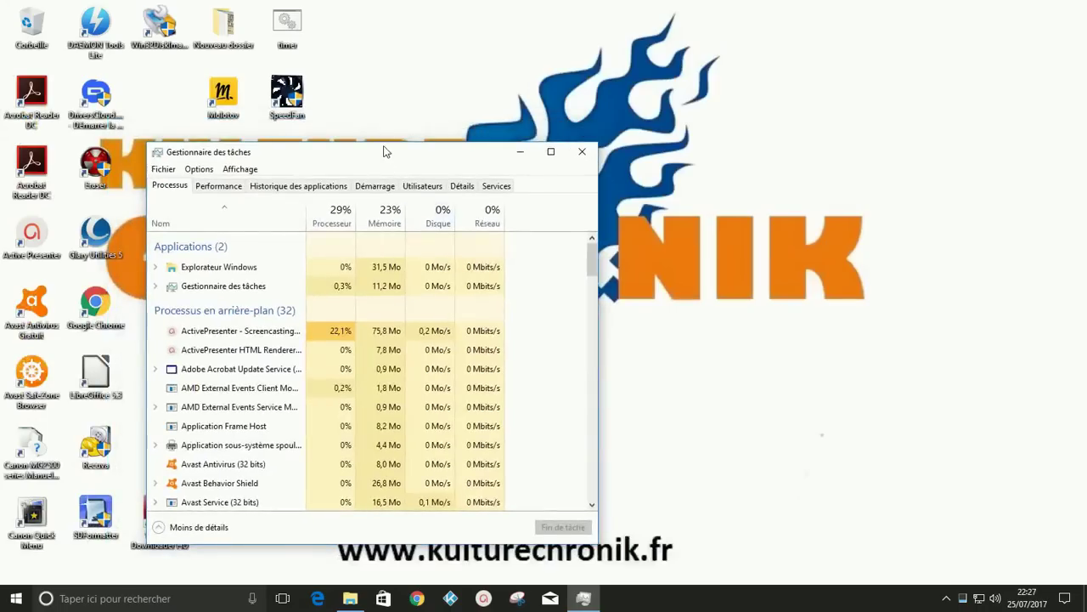
double_click(383, 151)
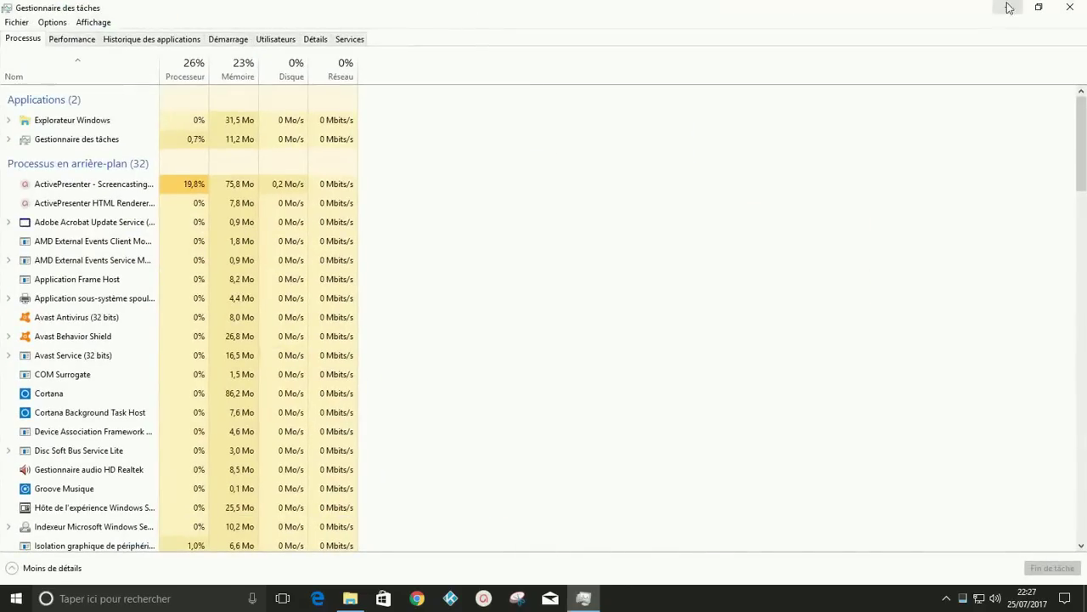
click(1038, 7)
click(550, 151)
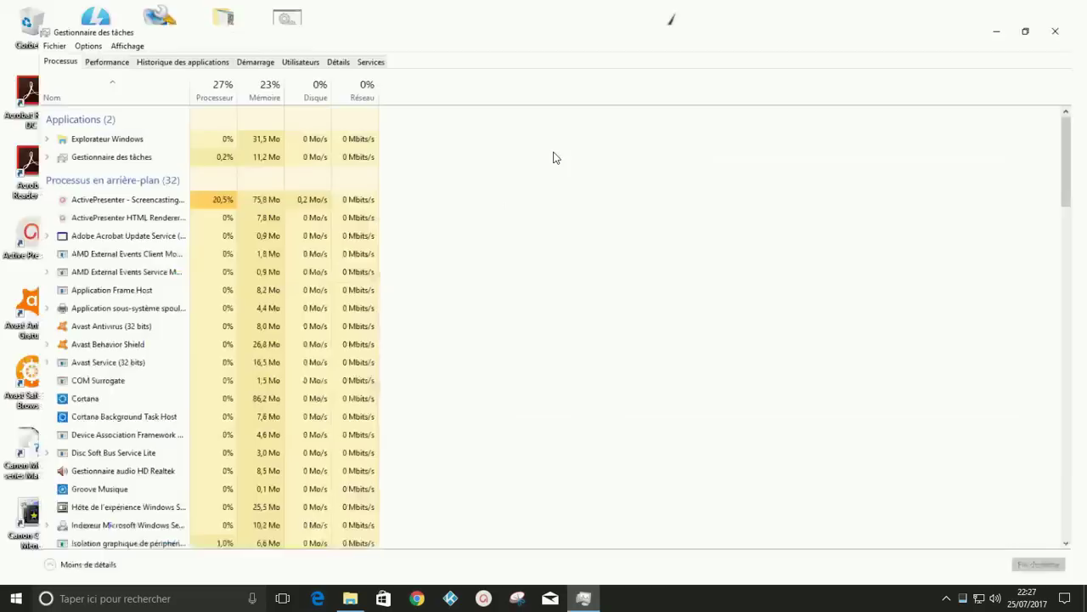
click(1038, 7)
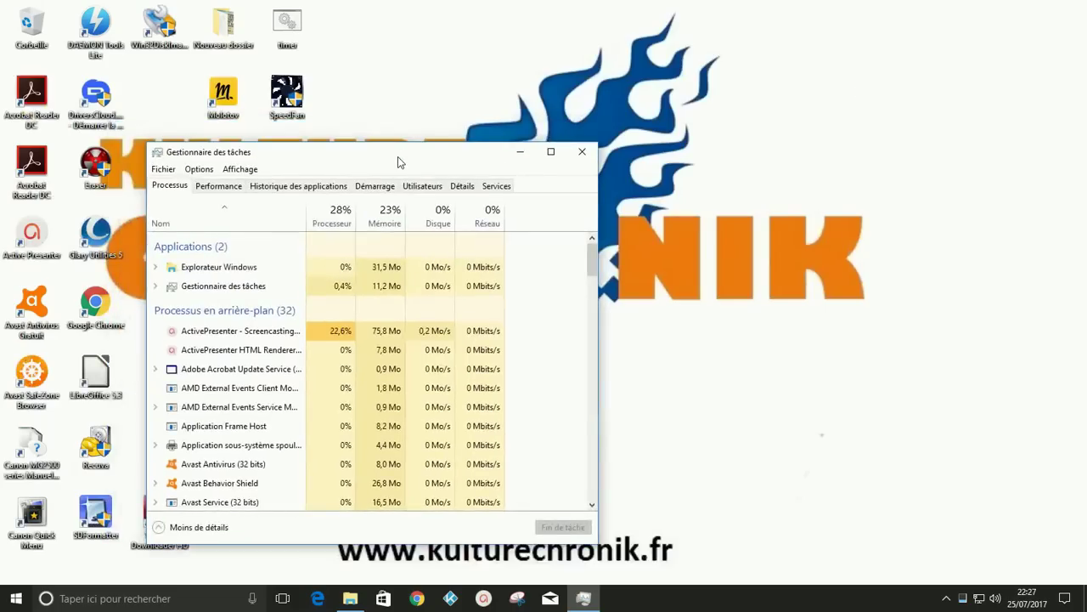
double_click(398, 156)
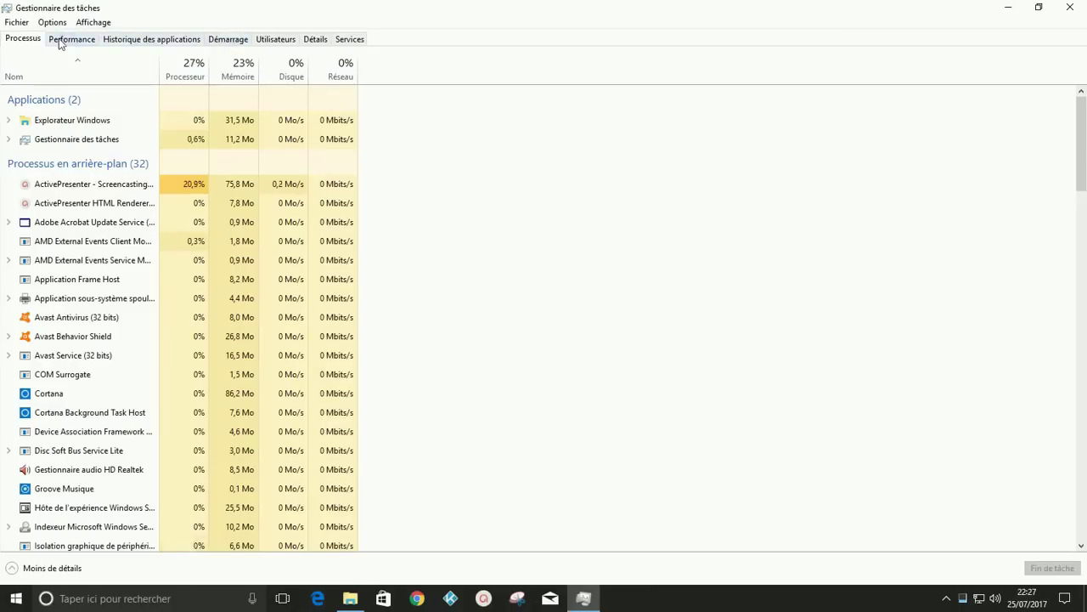
Disable DAEMON Tools Lite in the Task Manager's list of startup programs and minimize the Task Manager
click(223, 42)
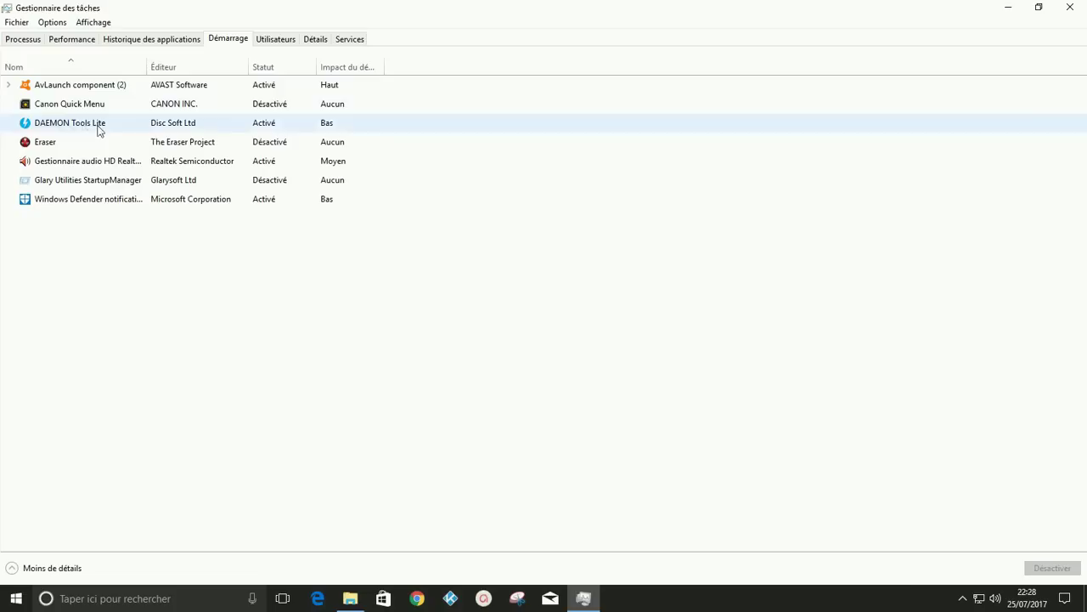
right_click(270, 127)
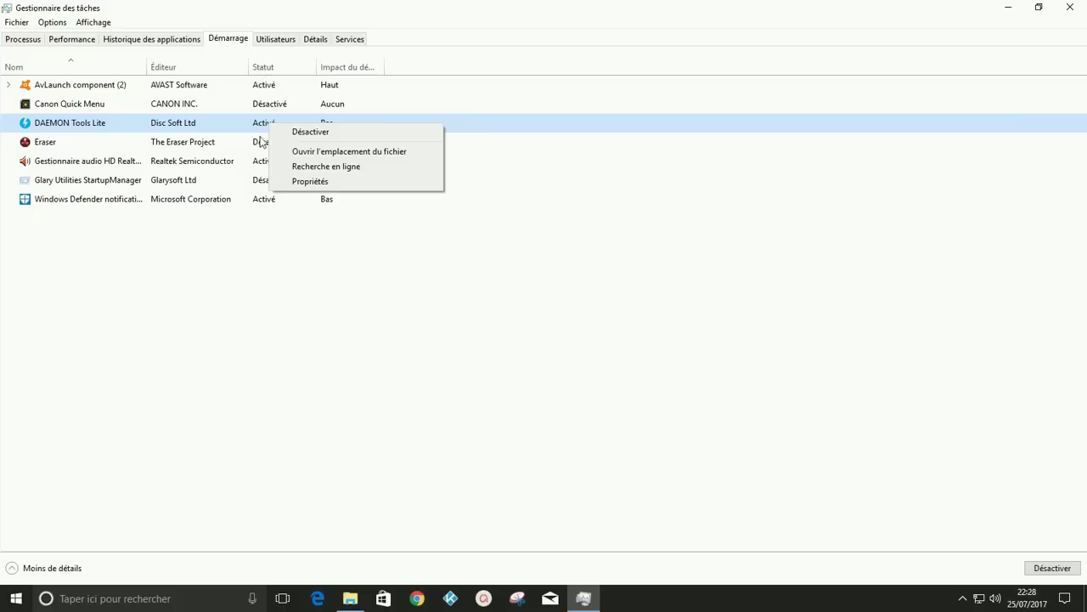
click(317, 135)
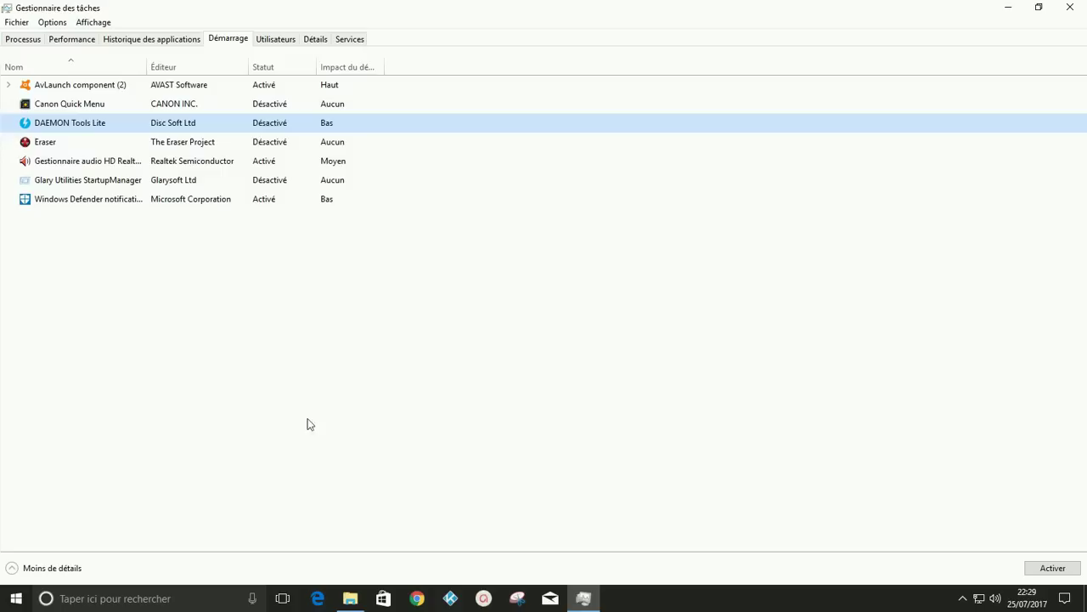
click(1008, 10)
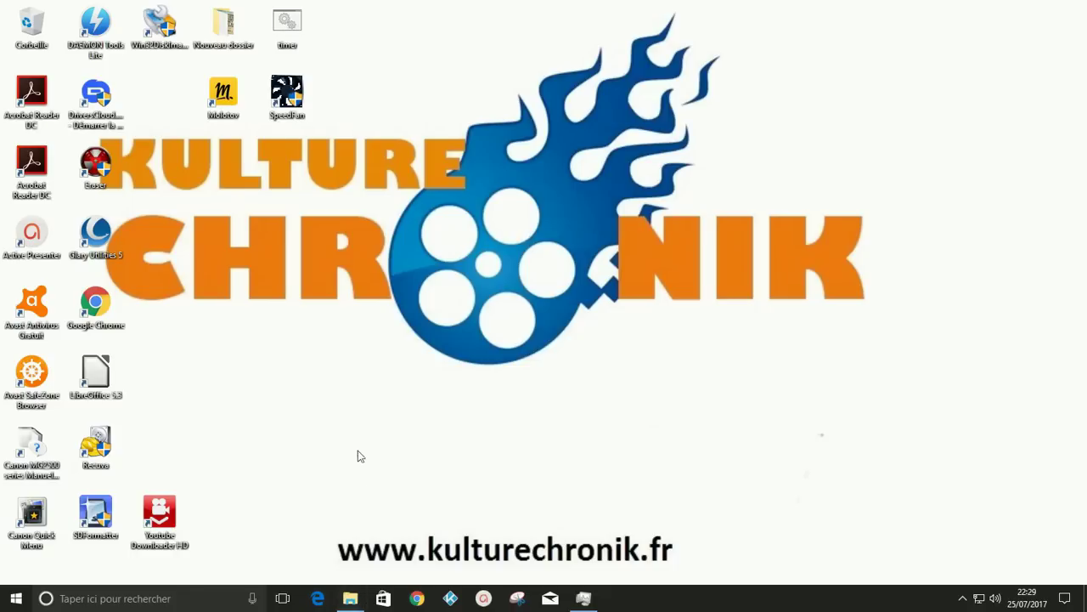
Switch to File Explorer and launch Disk Cleanup from the properties of Disque local (C:)
click(350, 600)
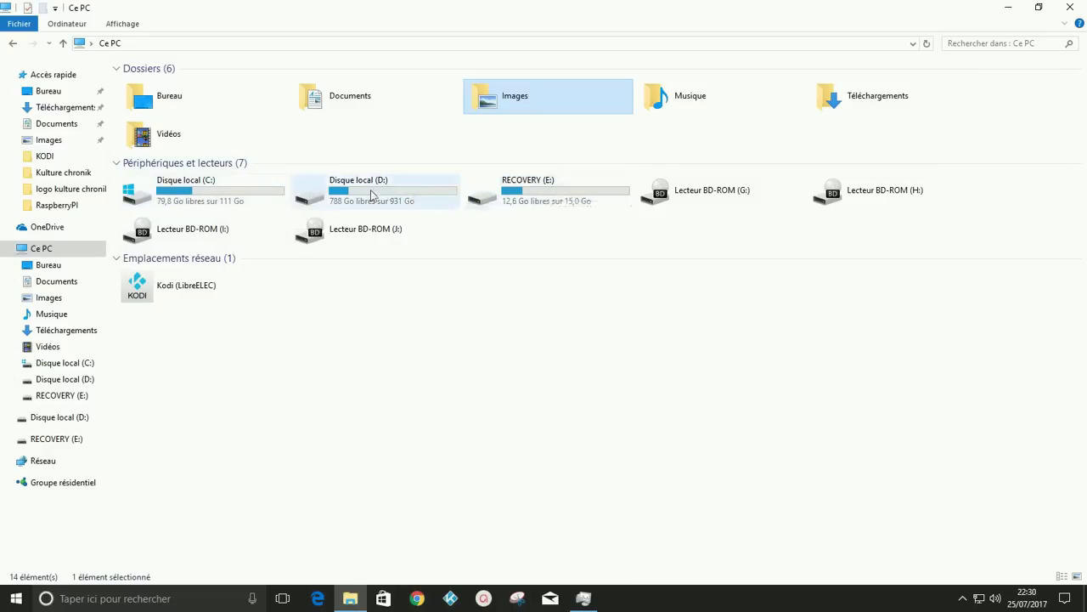
right_click(213, 199)
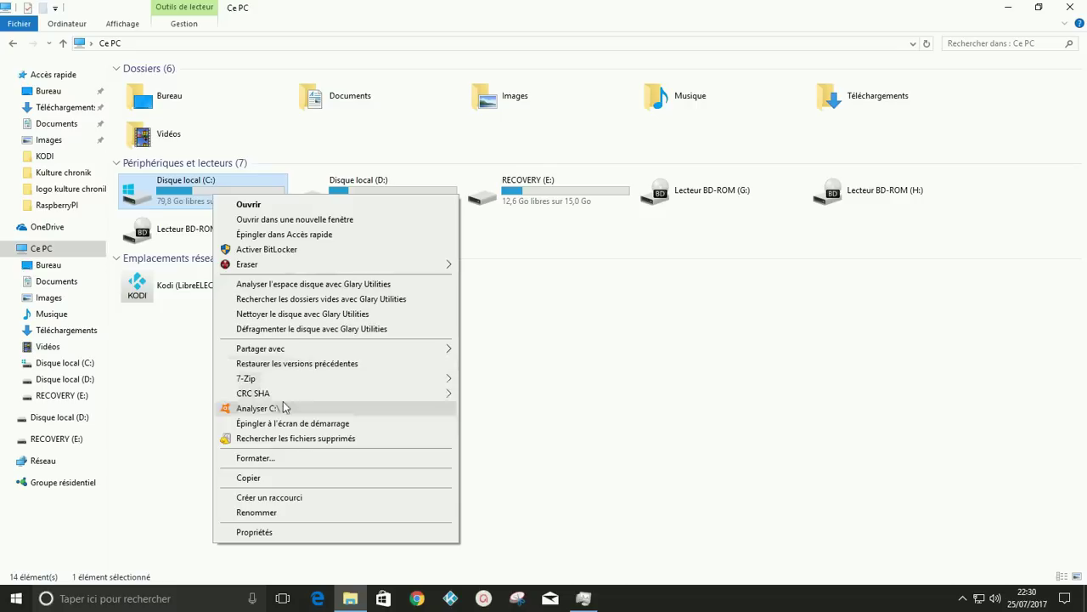
click(254, 531)
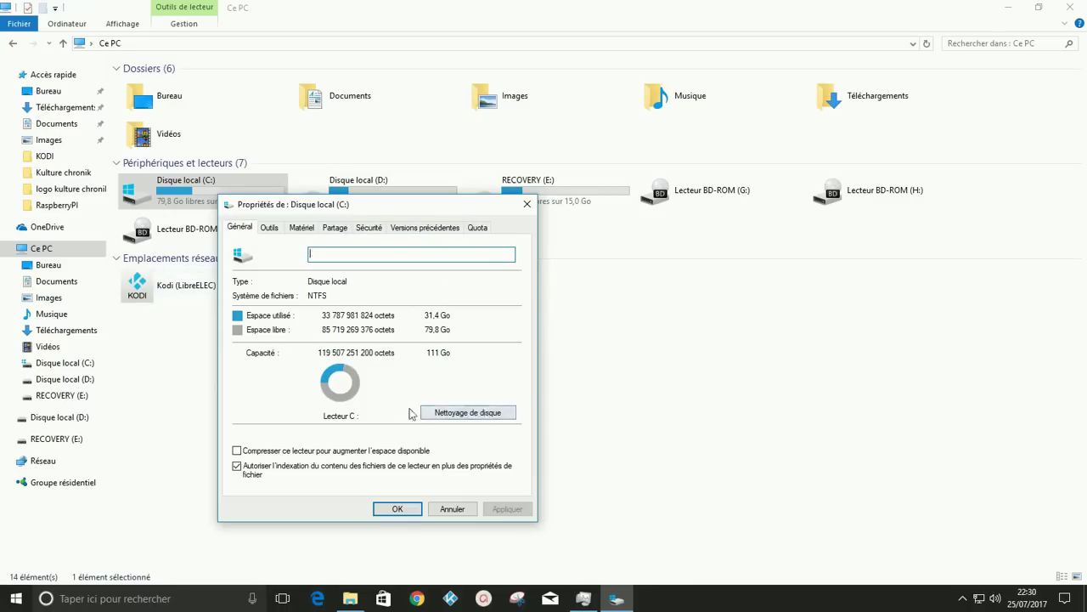
click(467, 413)
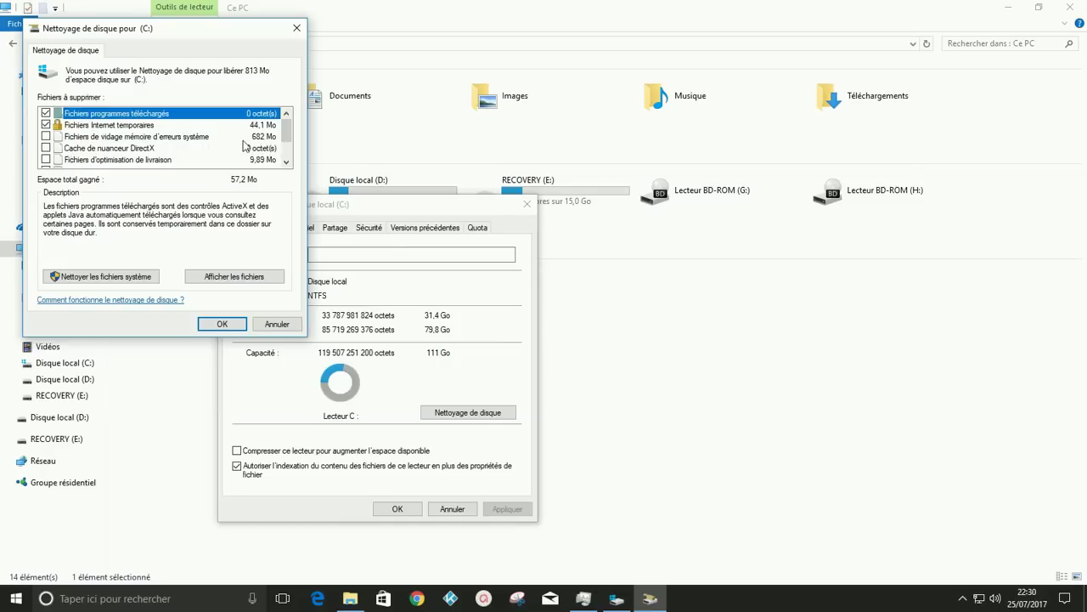
Add Corbeille to the files to delete, run the cleanup with permanent deletion confirmed, and close the drive's properties
click(286, 163)
click(286, 162)
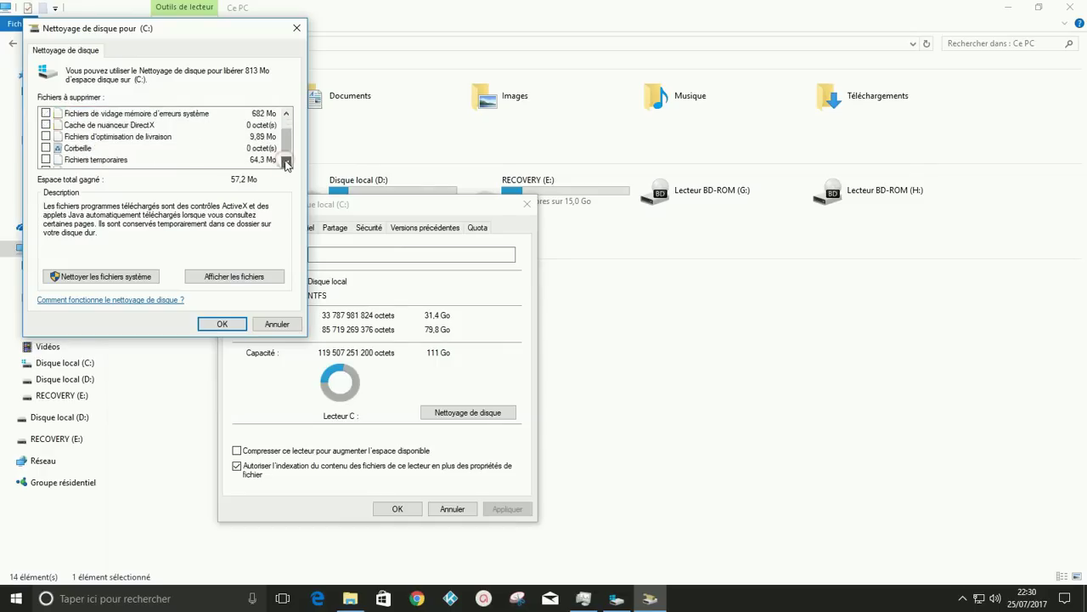
click(45, 148)
click(287, 162)
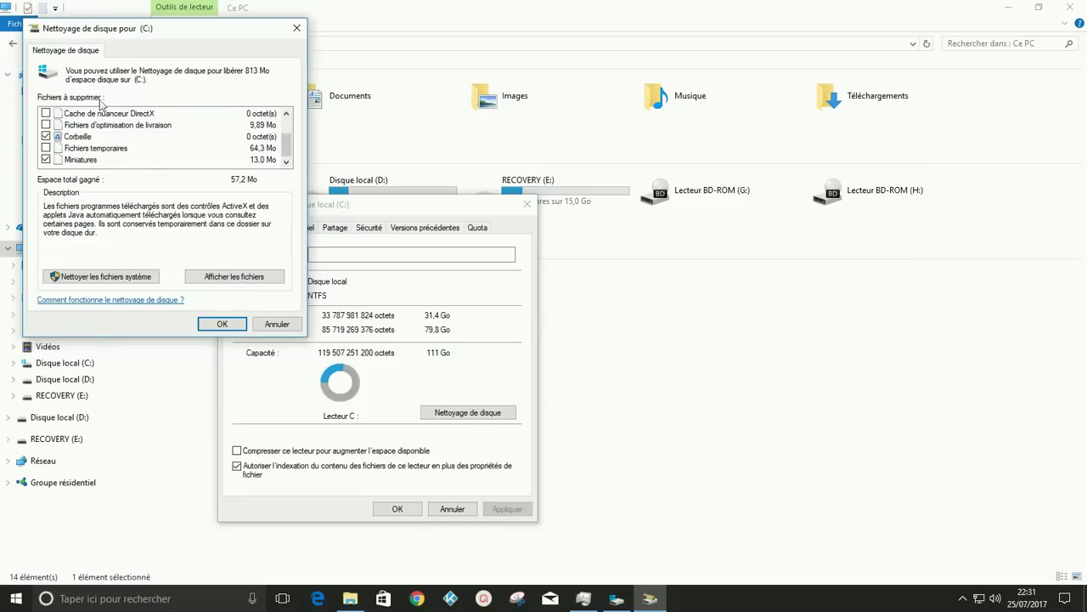
drag(287, 153, 288, 131)
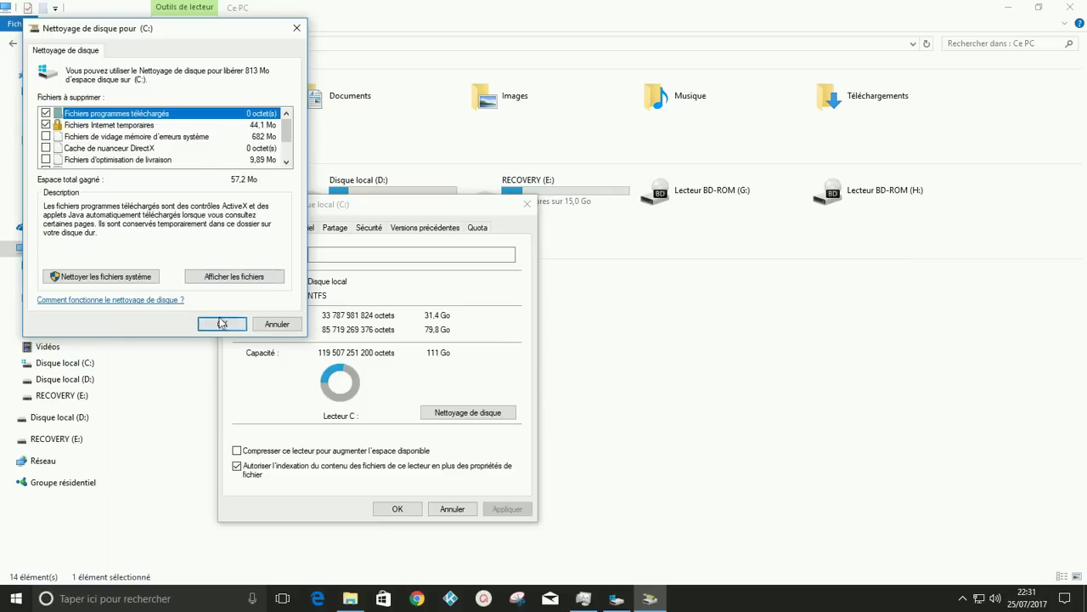
click(225, 323)
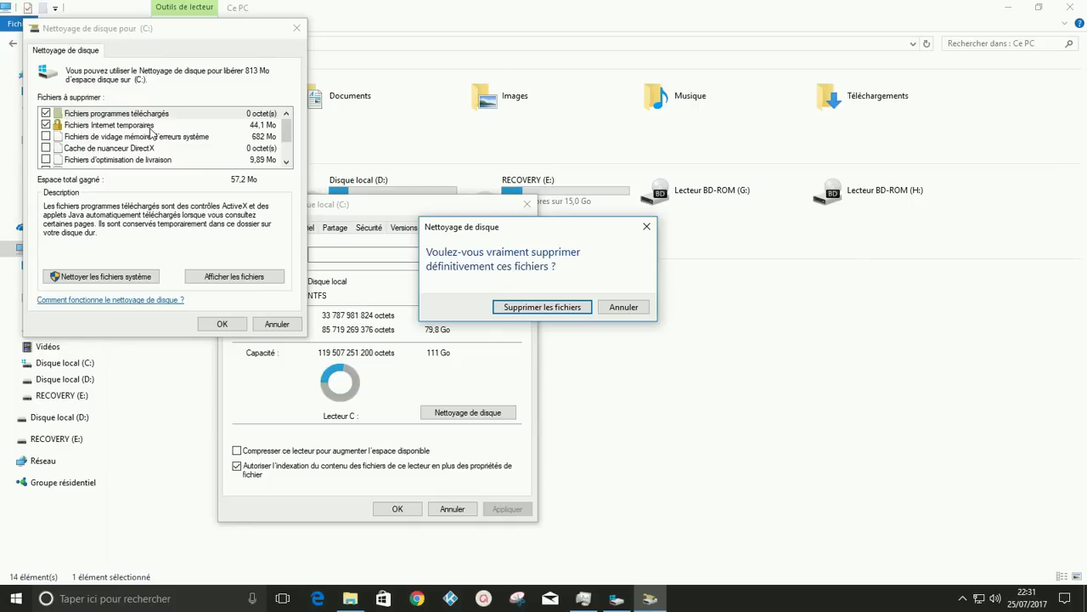
click(548, 307)
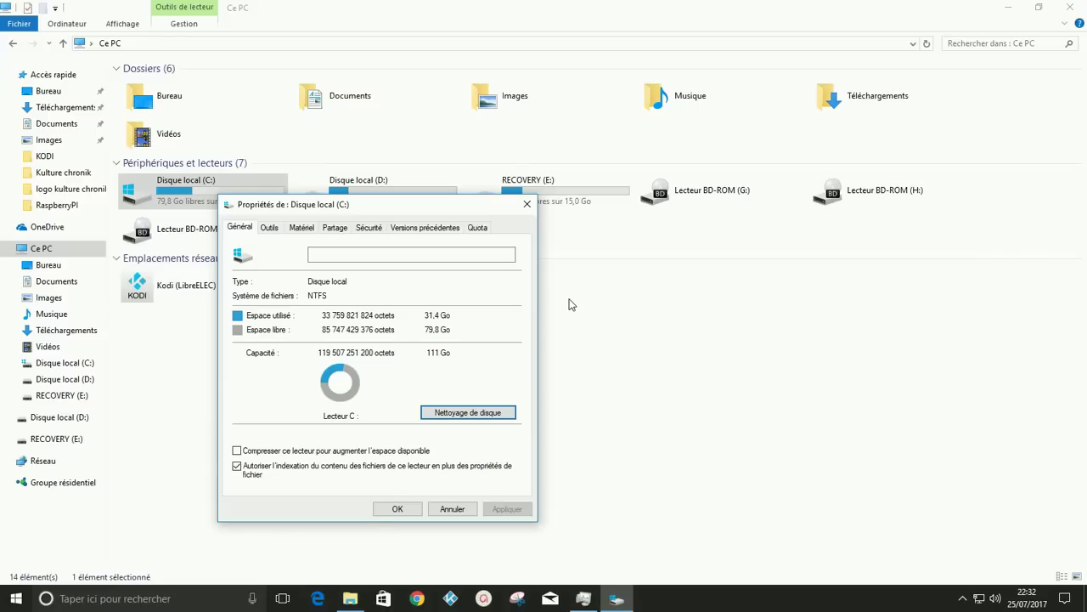
click(399, 509)
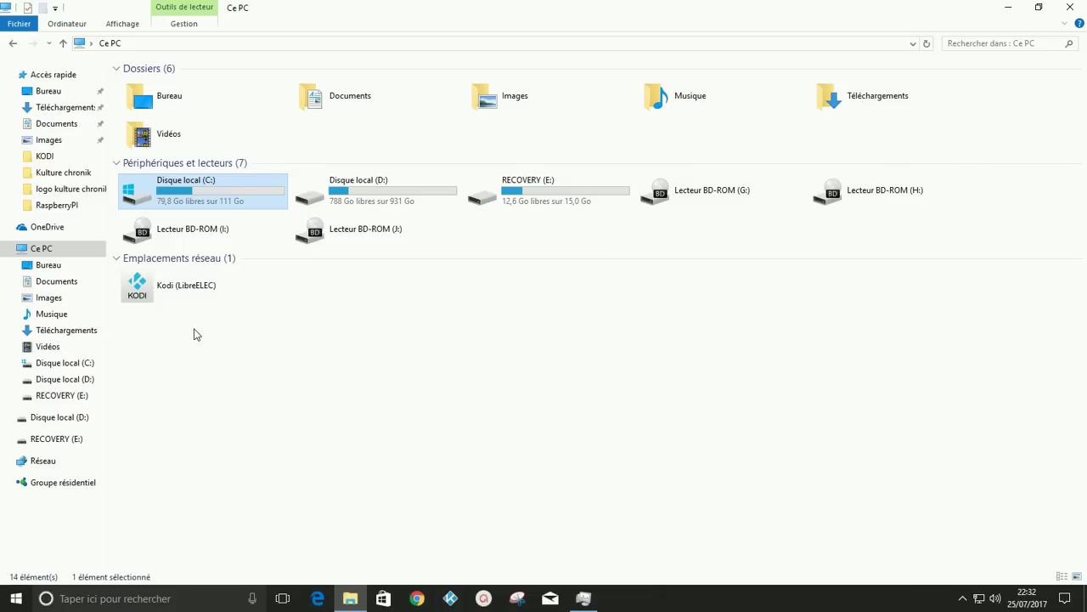
Check the virus and threat protection page in the Windows Defender Security Center, and close it along with File Explorer
click(961, 597)
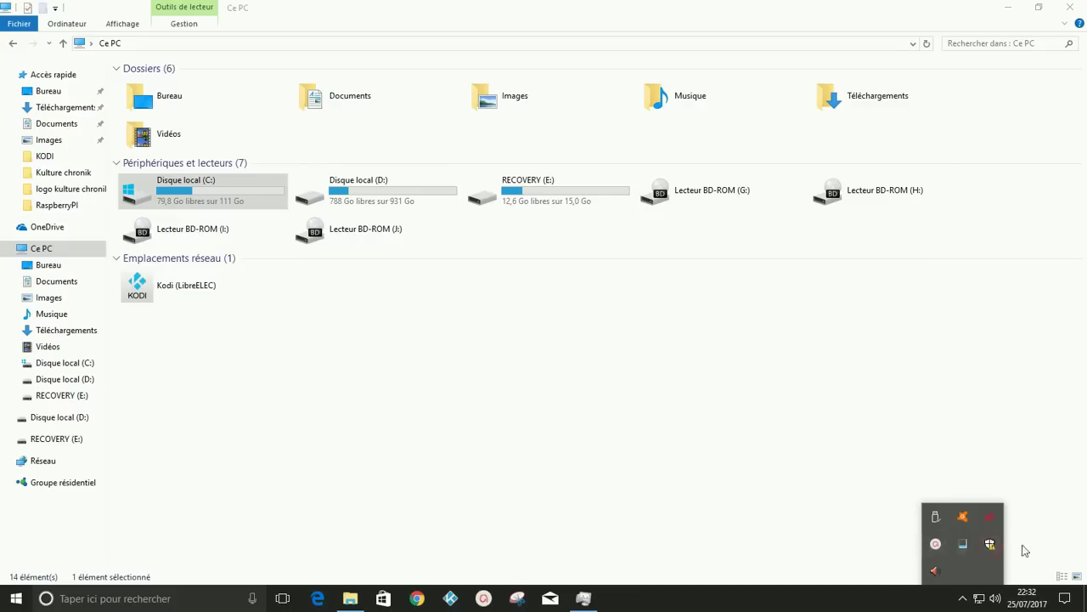
right_click(989, 546)
click(1016, 556)
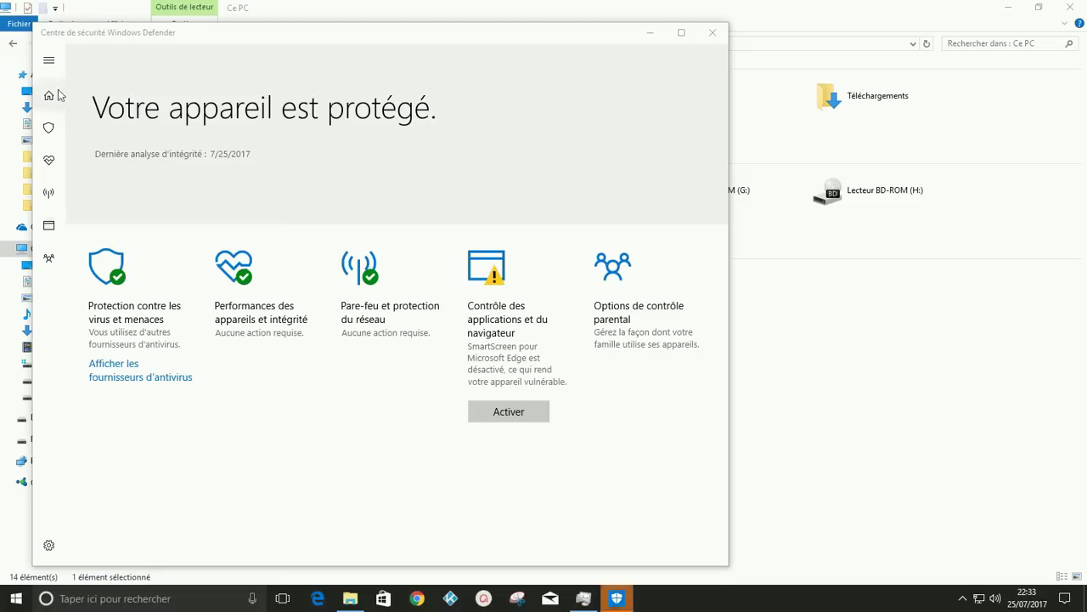
click(48, 128)
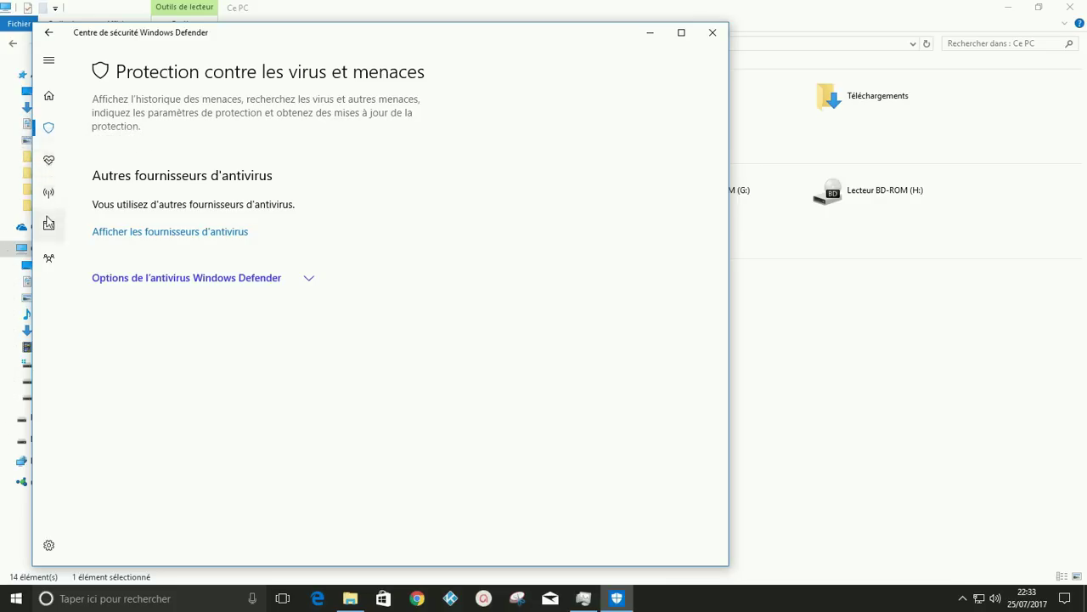
click(713, 34)
click(962, 598)
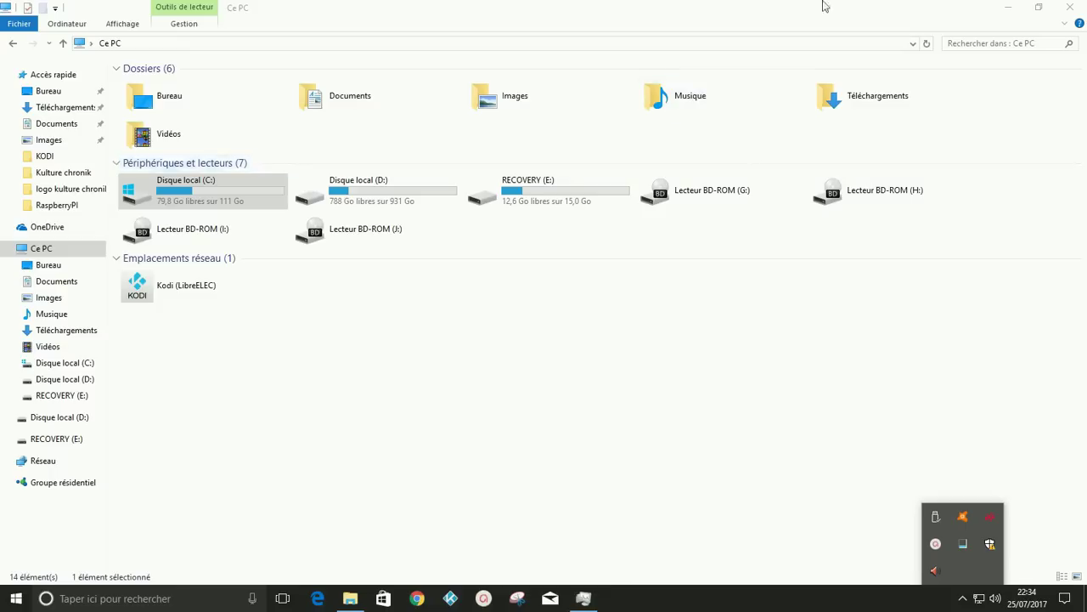
click(1067, 7)
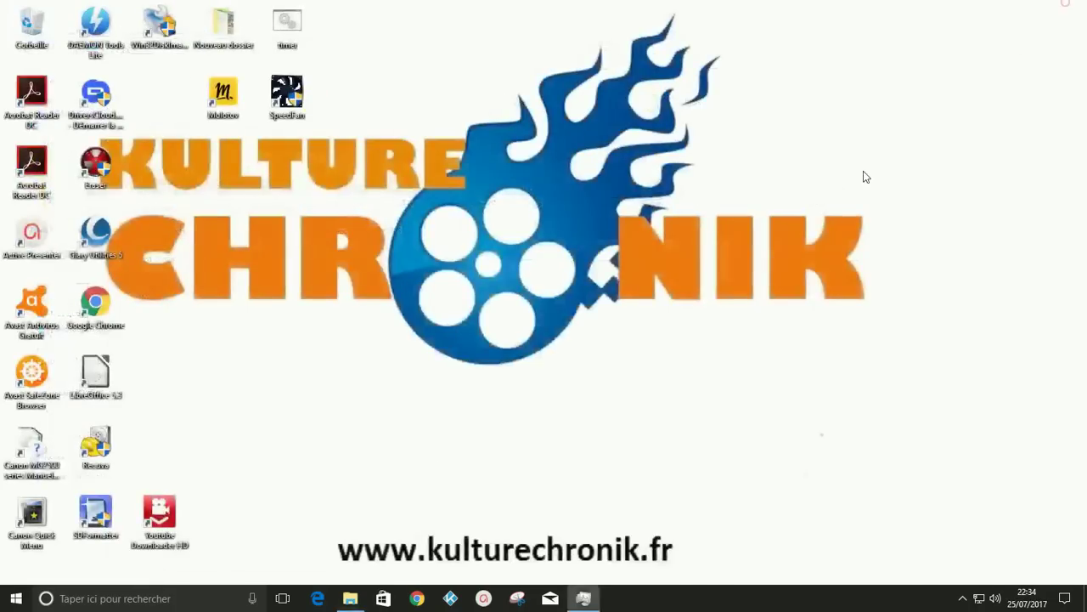
Search Windows for "defragmenter" and open Défragmenter et optimiser les lecteurs
click(82, 598)
text(d)
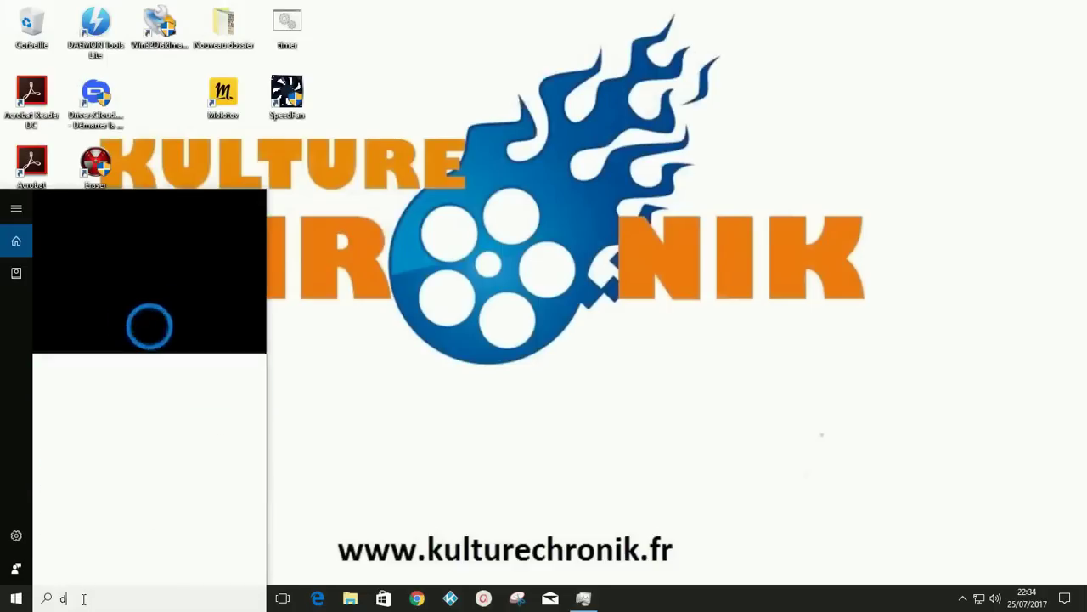
text(efragm)
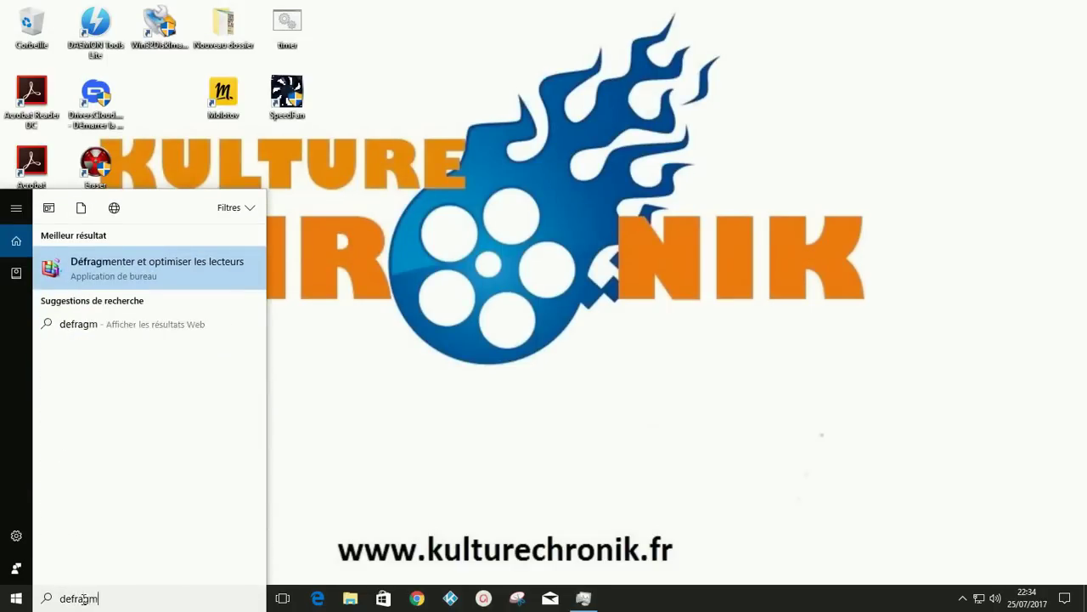
text(enter)
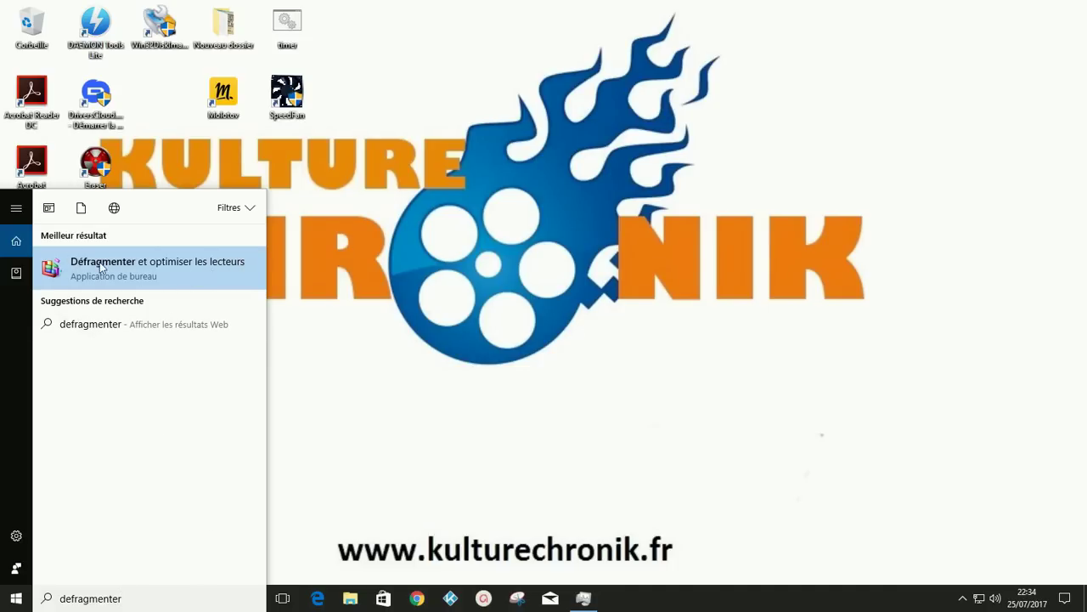
click(149, 270)
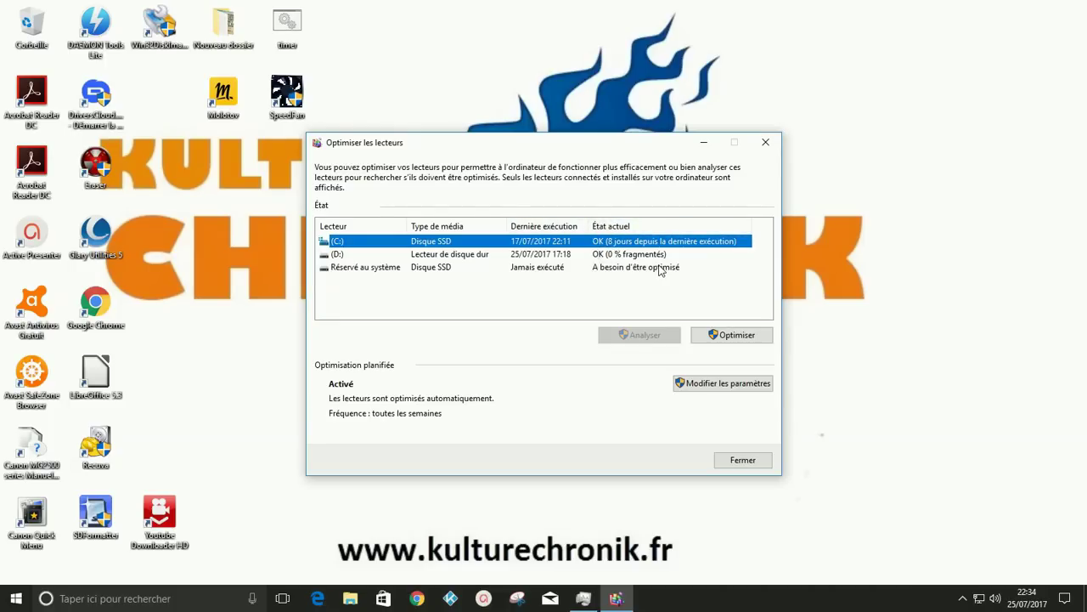
Analyze the hard disk drive (D:) for fragmentation and optimize it
click(606, 257)
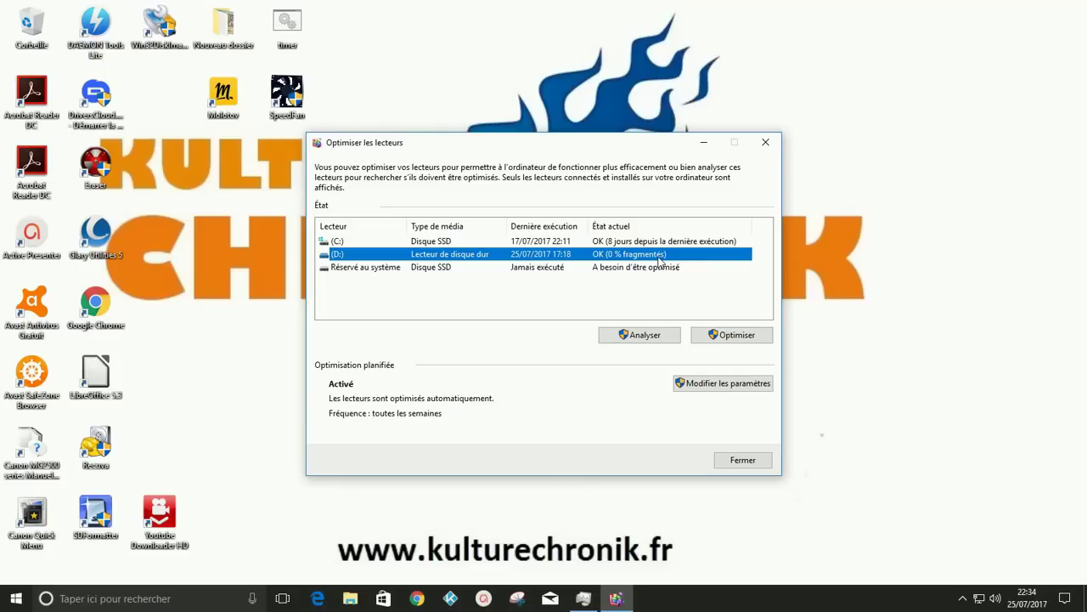
click(623, 244)
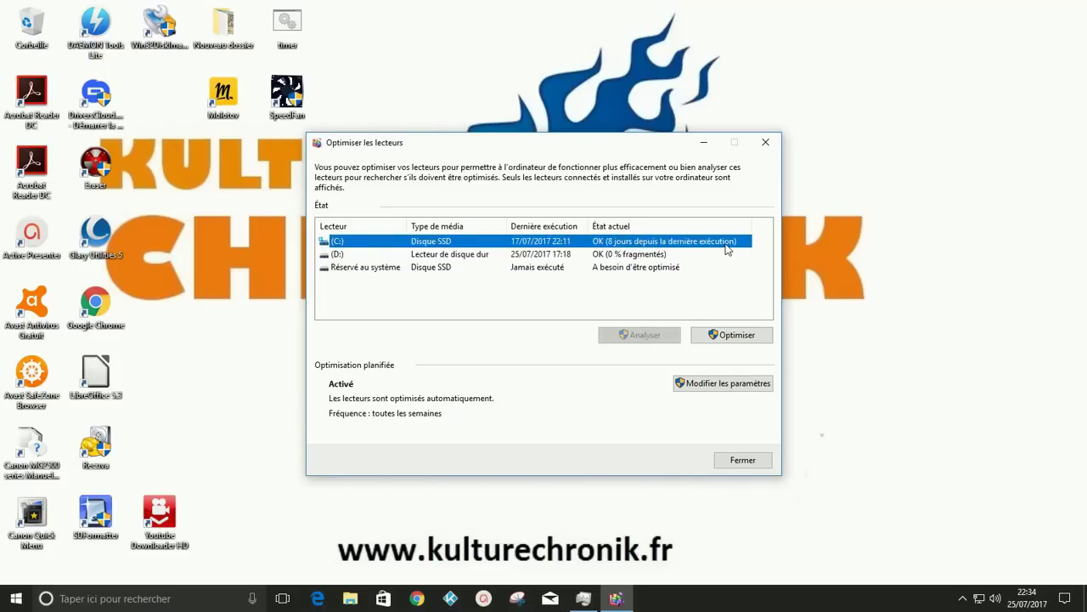
click(605, 257)
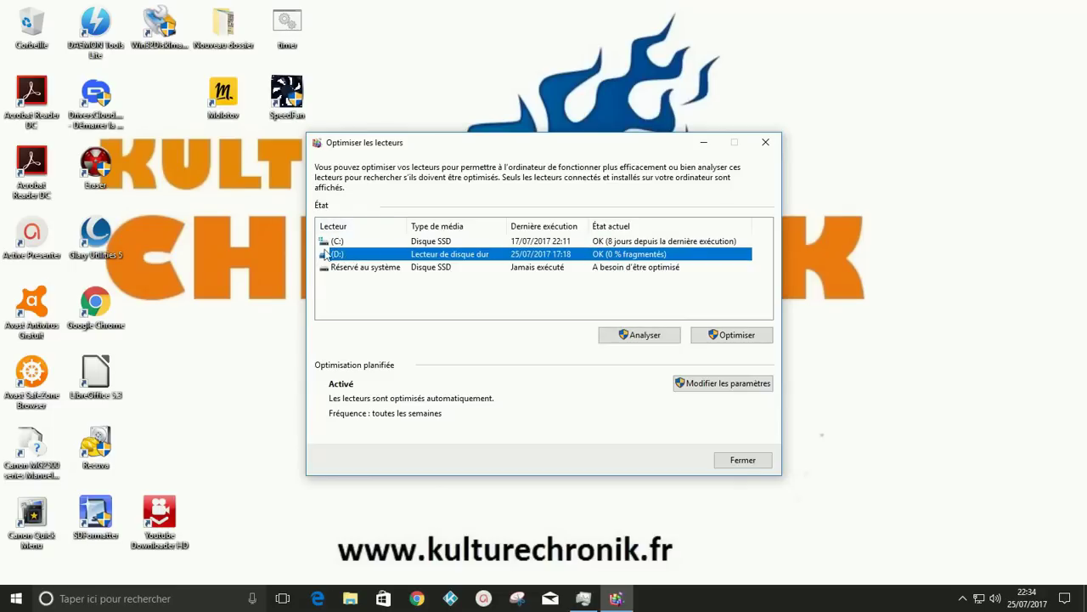
click(641, 338)
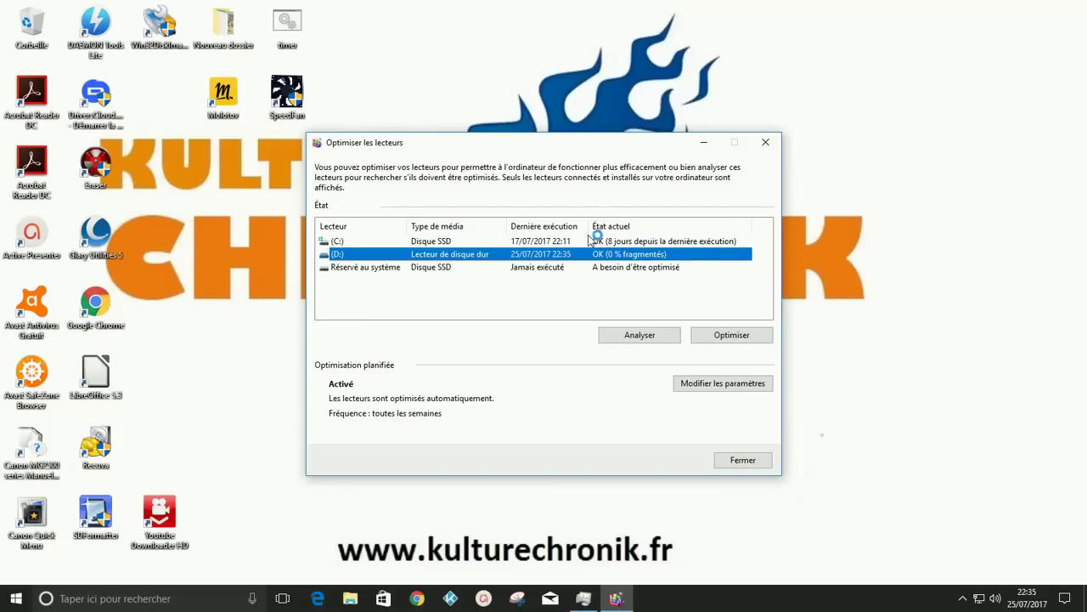
click(728, 337)
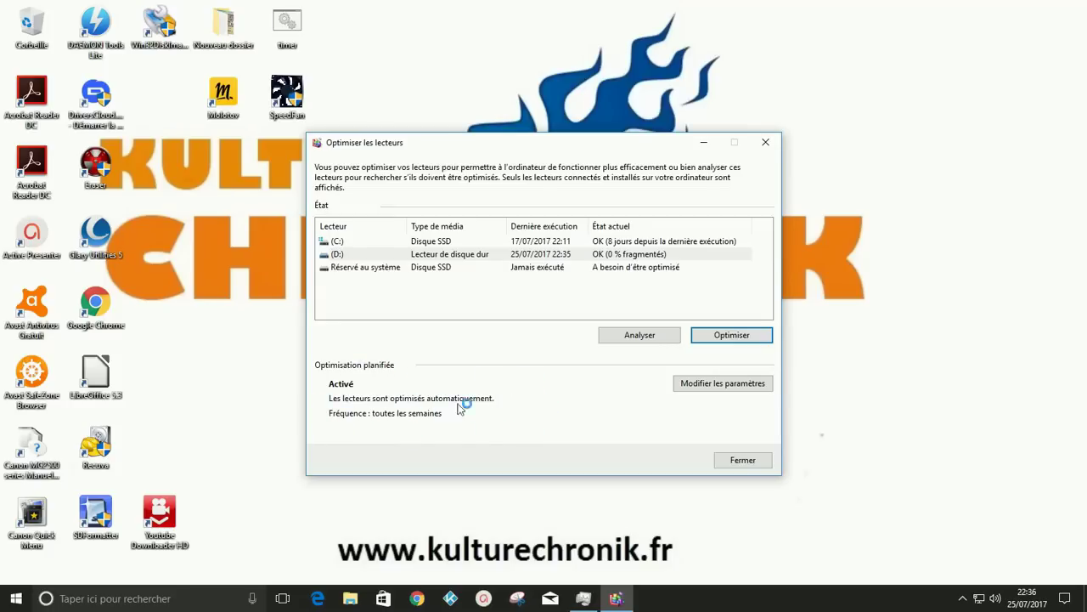
Review the frequency and drives of the scheduled optimization, cancel its settings, and close the drive optimizer
click(737, 388)
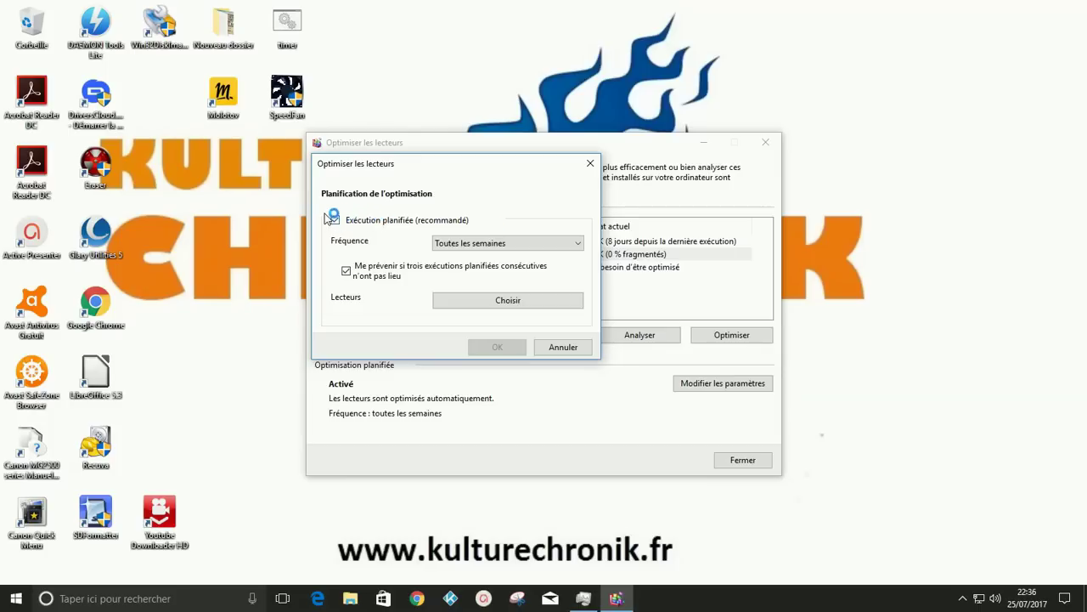
click(529, 247)
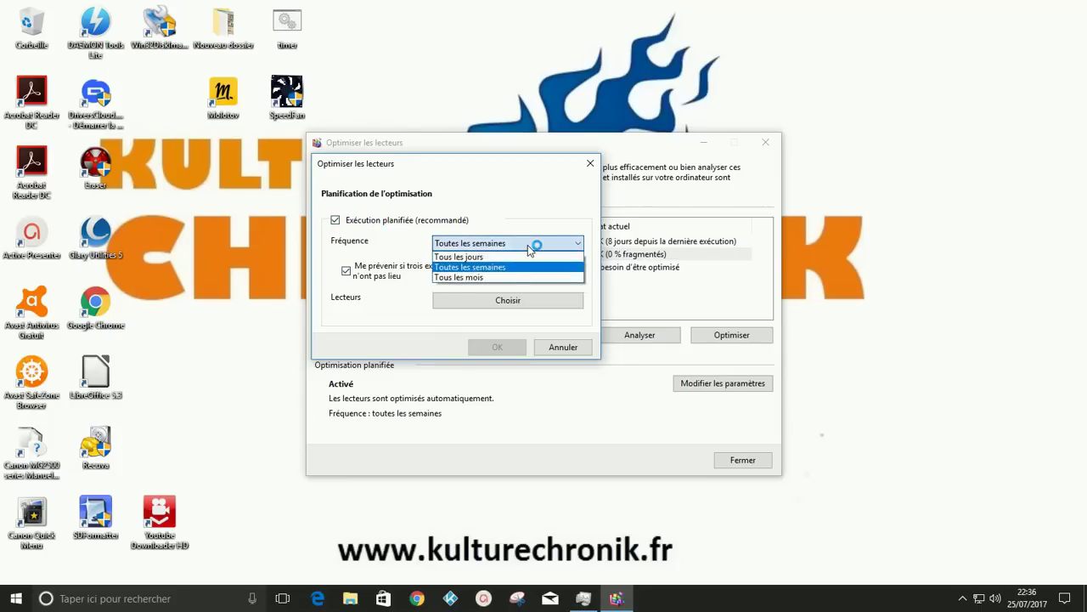
click(476, 267)
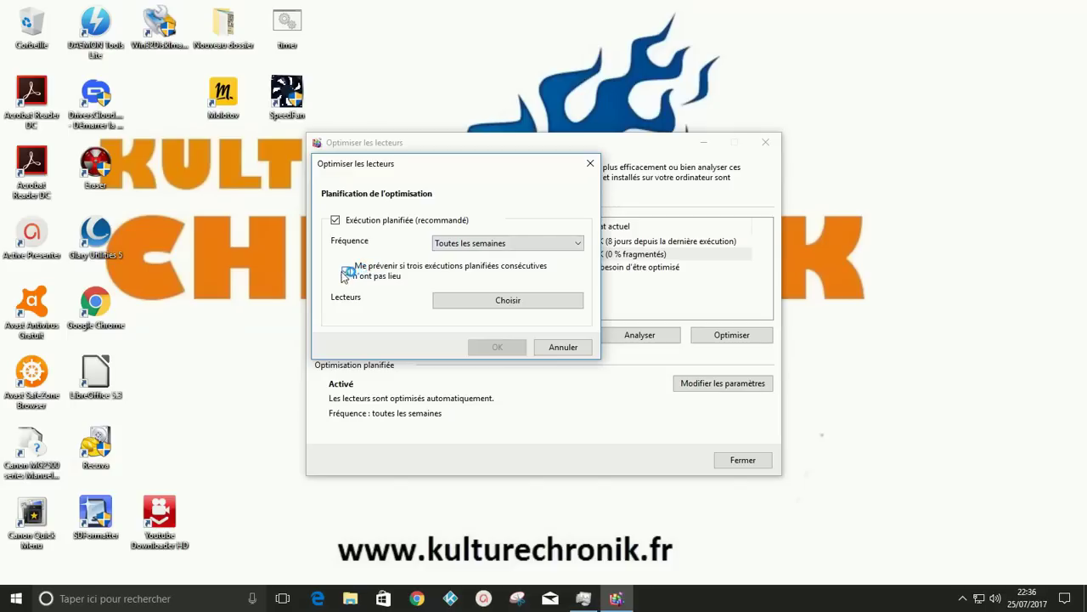
click(511, 301)
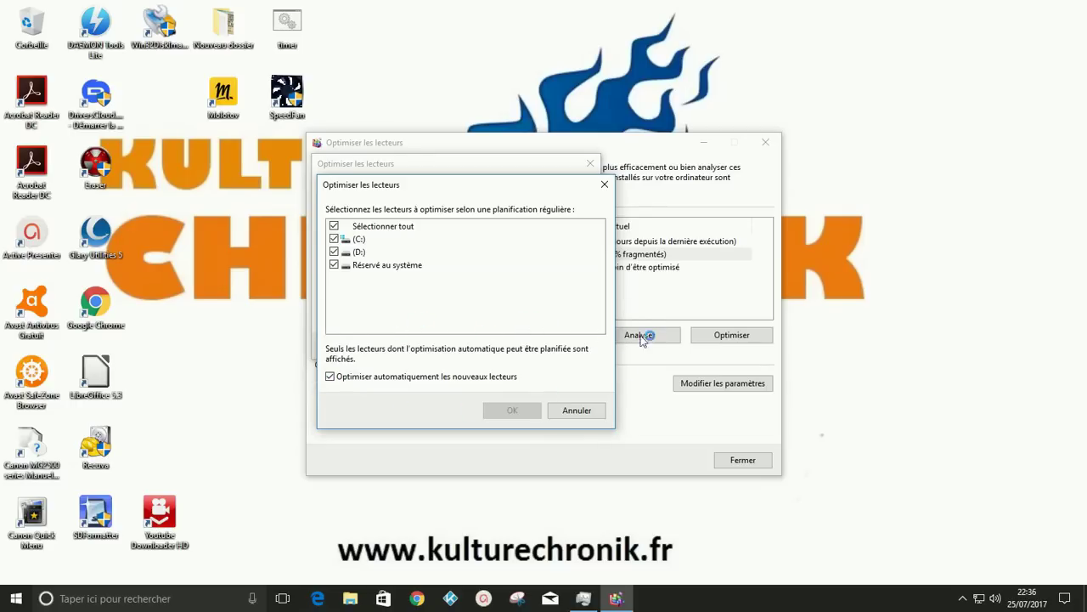
click(586, 411)
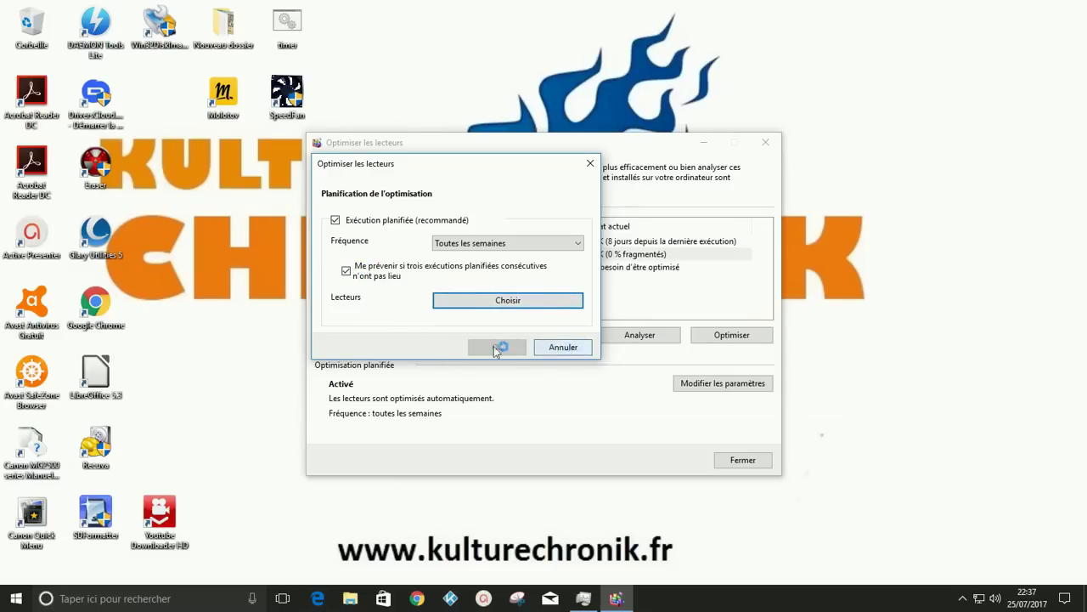
click(565, 346)
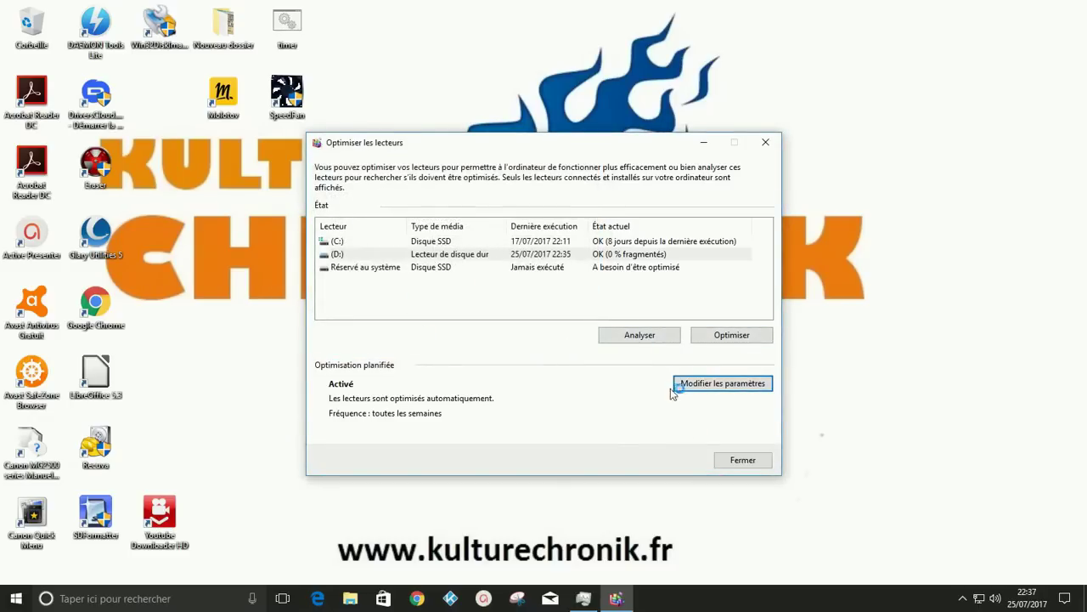
click(742, 461)
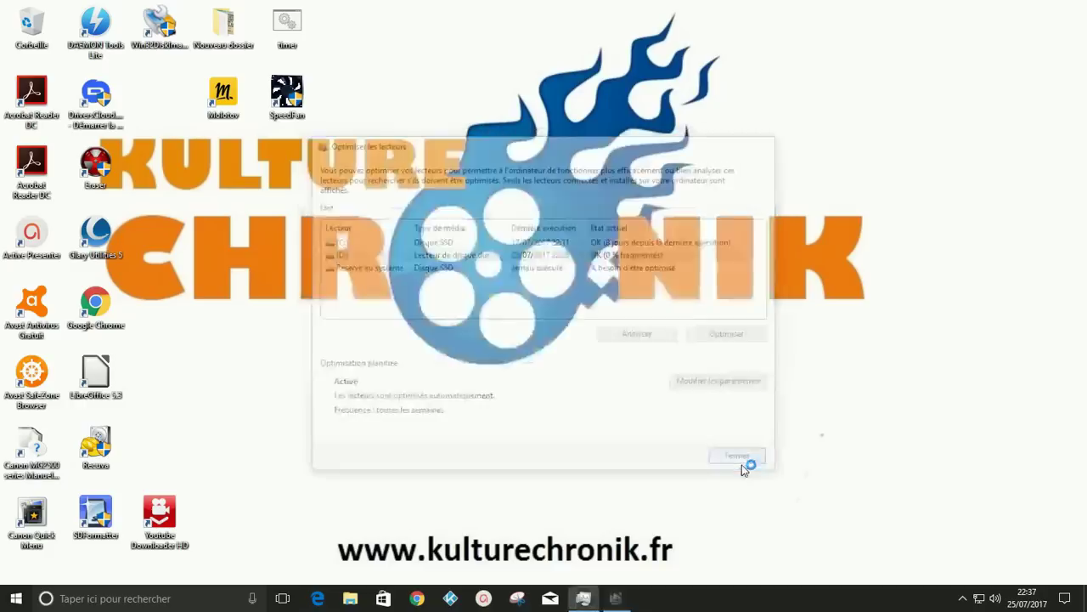